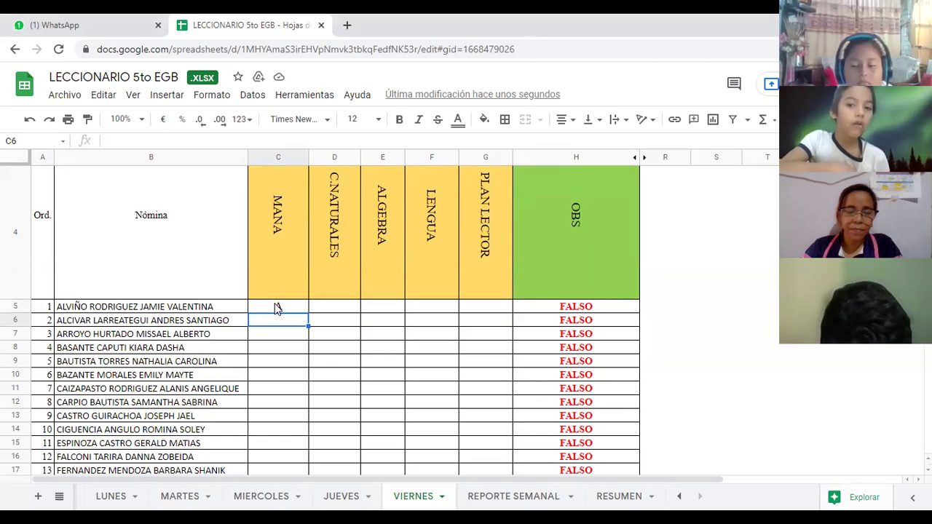
In the MANA column of the VIERNES sheet, enter F in C6 and A in C7, C8 and C9.
{"action": "type", "text": "F"}
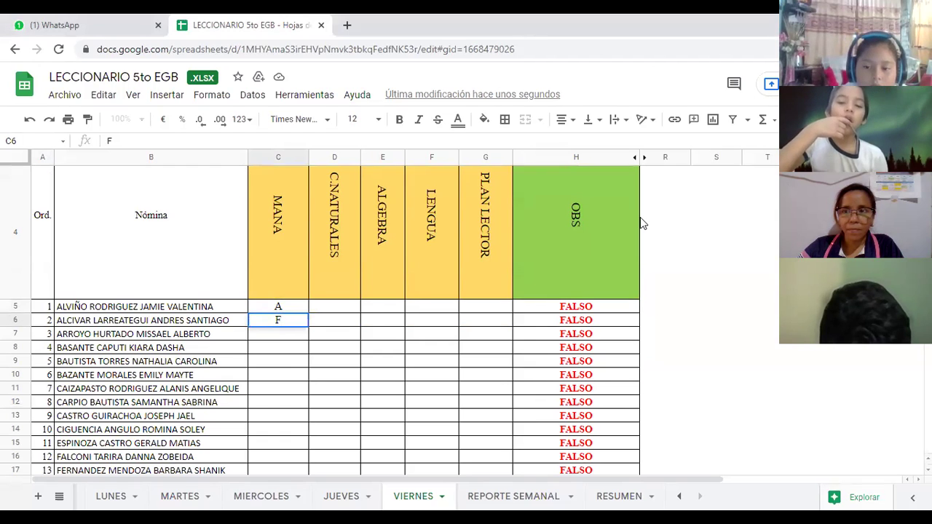
{"action": "left_click", "coordinate": [278, 334]}
{"action": "type", "text": "A"}
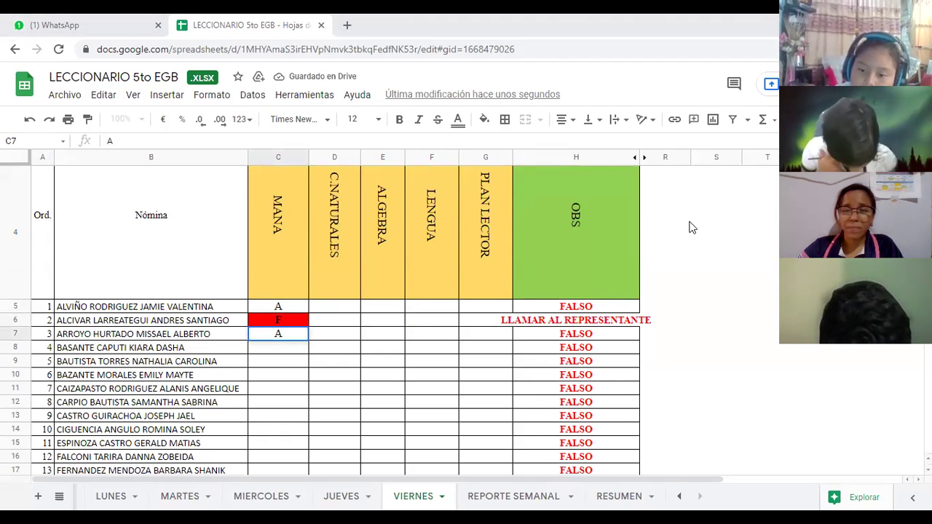
{"action": "left_click", "coordinate": [284, 361]}
{"action": "type", "text": "A"}
{"action": "left_click", "coordinate": [278, 348]}
{"action": "type", "text": "A"}
{"action": "scroll", "coordinate": [331, 353], "scroll_direction": "down", "scroll_amount": 1}
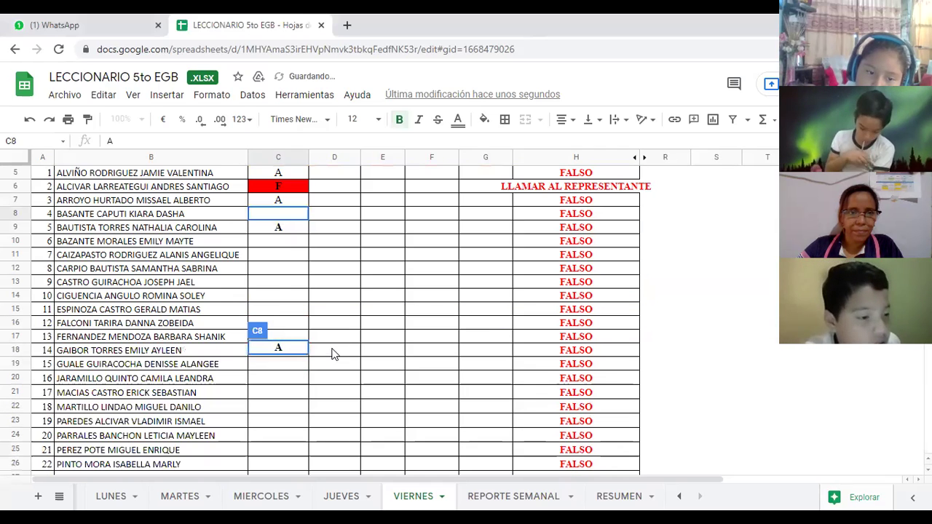
Enter A in the MANA column for students 6 and 7, cells C10 and C11.
{"action": "left_click", "coordinate": [288, 247]}
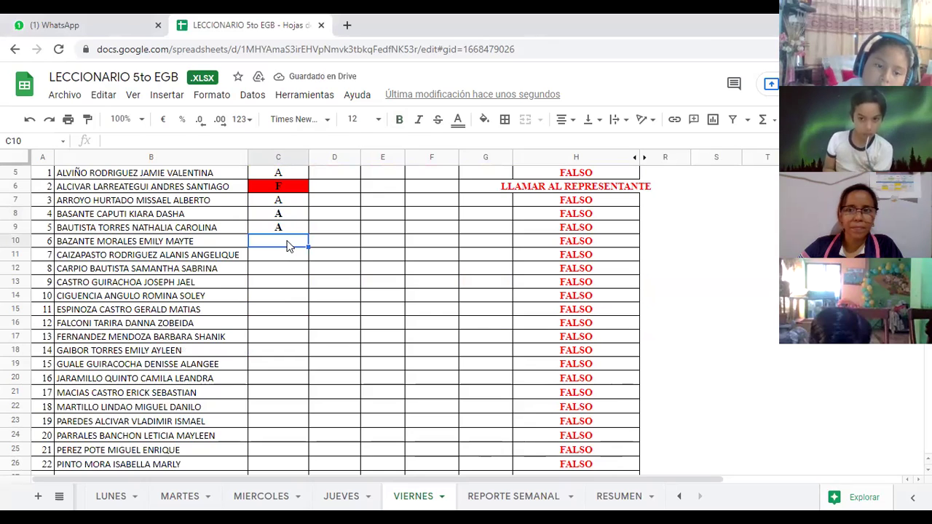
{"action": "type", "text": "A"}
{"action": "left_click", "coordinate": [288, 256]}
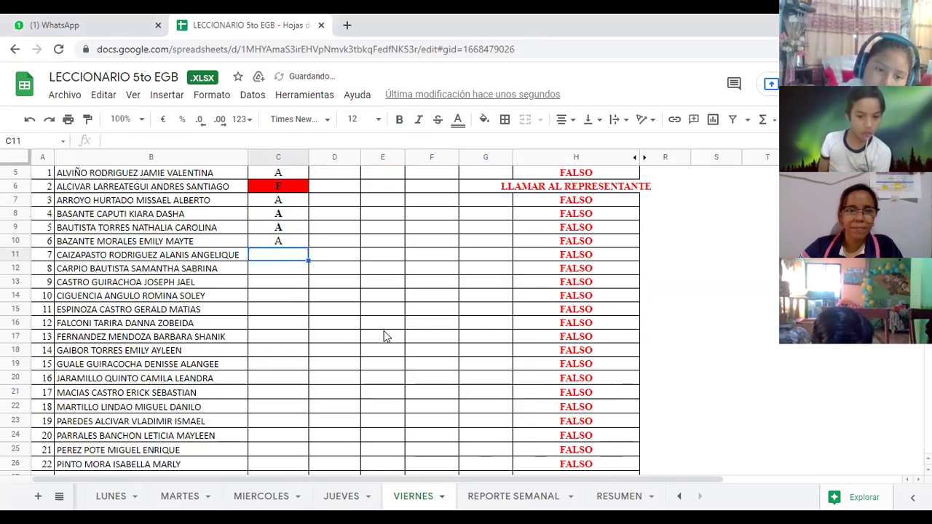
{"action": "type", "text": "A"}
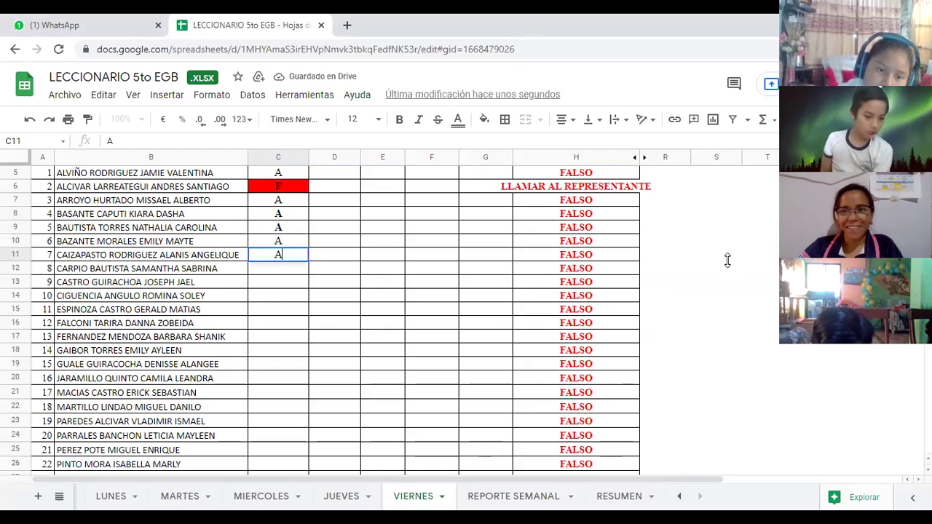
{"action": "key", "text": "ctrl+Return"}
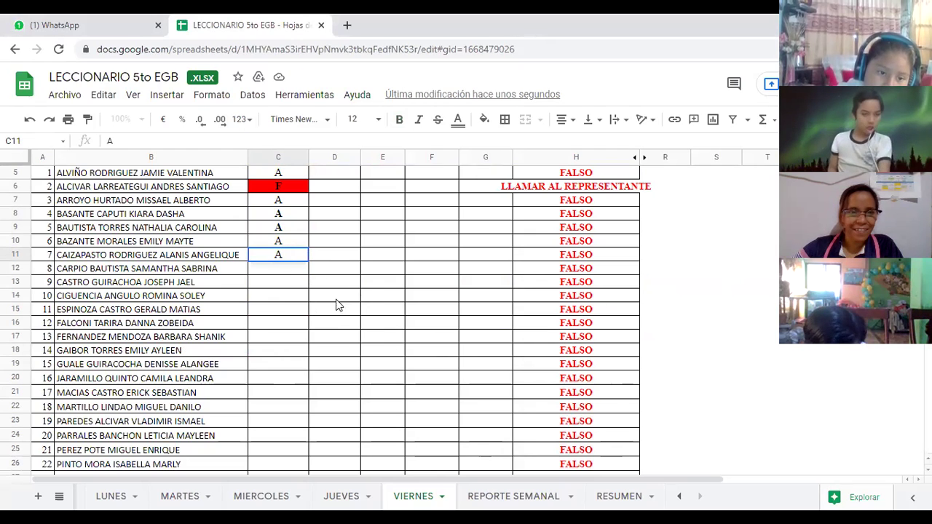
In the MANA column, enter F for student 8 in C12 and A for students 9 and 10 in C13 and C14.
{"action": "left_click", "coordinate": [304, 263]}
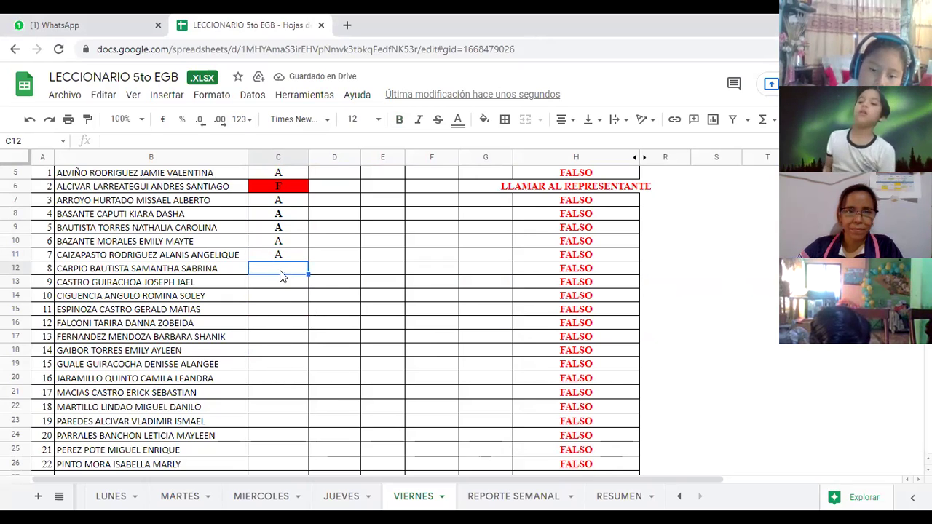
{"action": "type", "text": "F"}
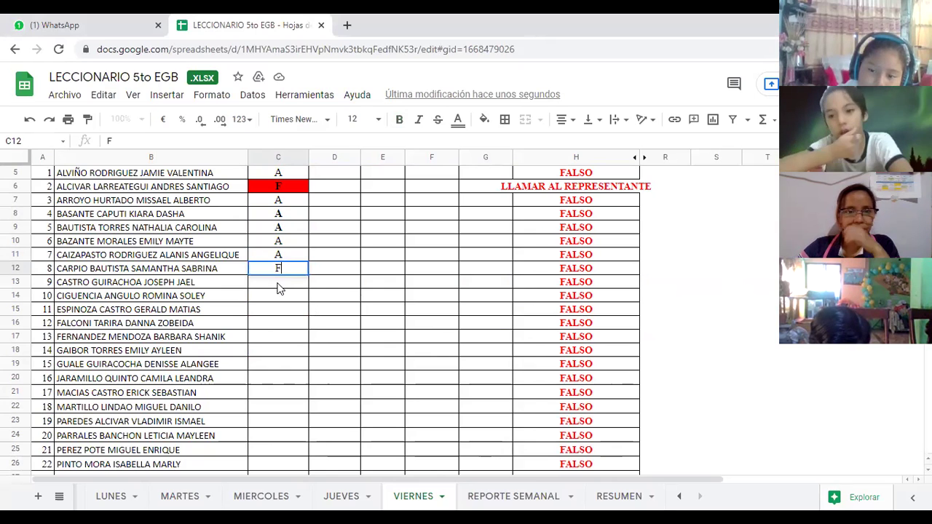
{"action": "left_click", "coordinate": [278, 285]}
{"action": "type", "text": "A"}
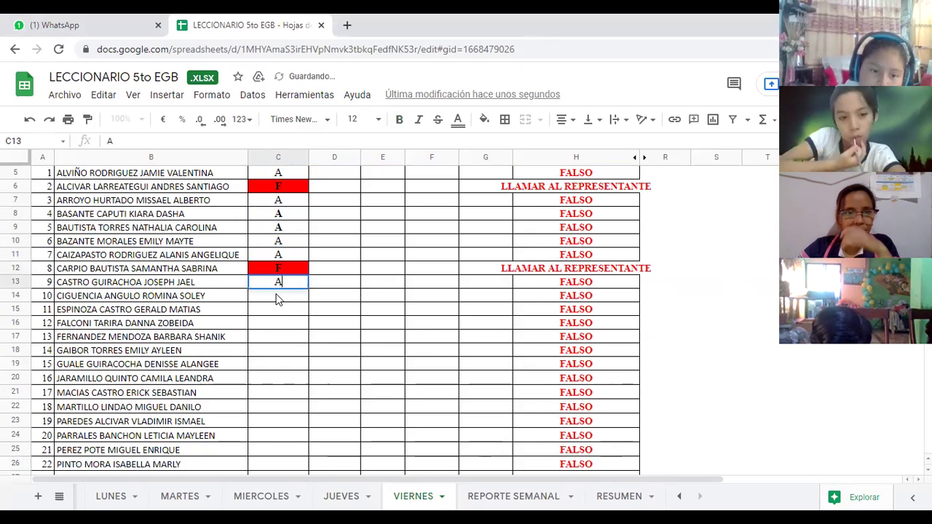
{"action": "left_click", "coordinate": [278, 299]}
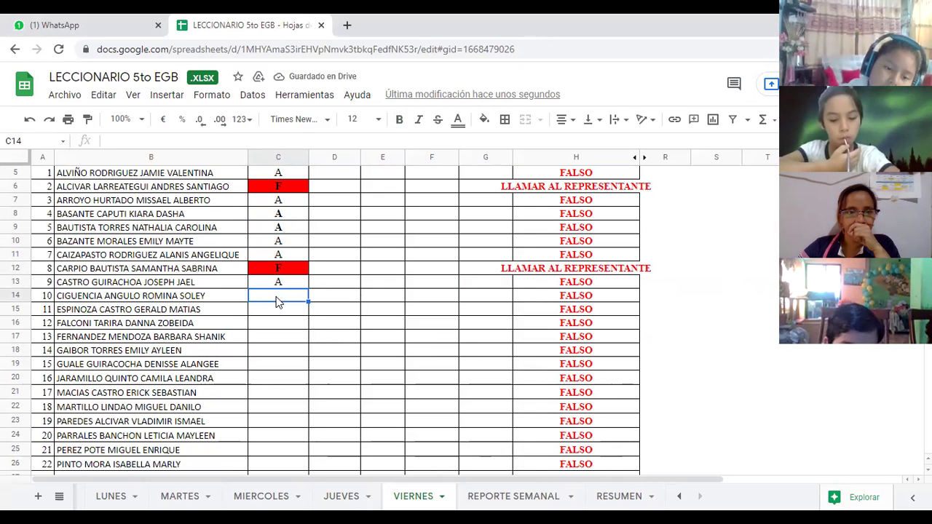
{"action": "type", "text": "A"}
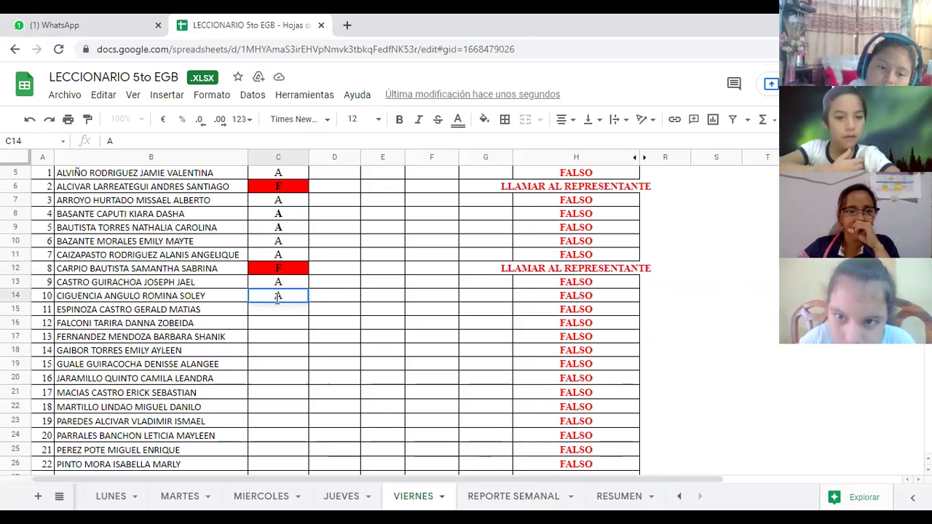
Enter A in the MANA column for students 11 to 13, cells C15 to C17.
{"action": "left_click", "coordinate": [277, 313]}
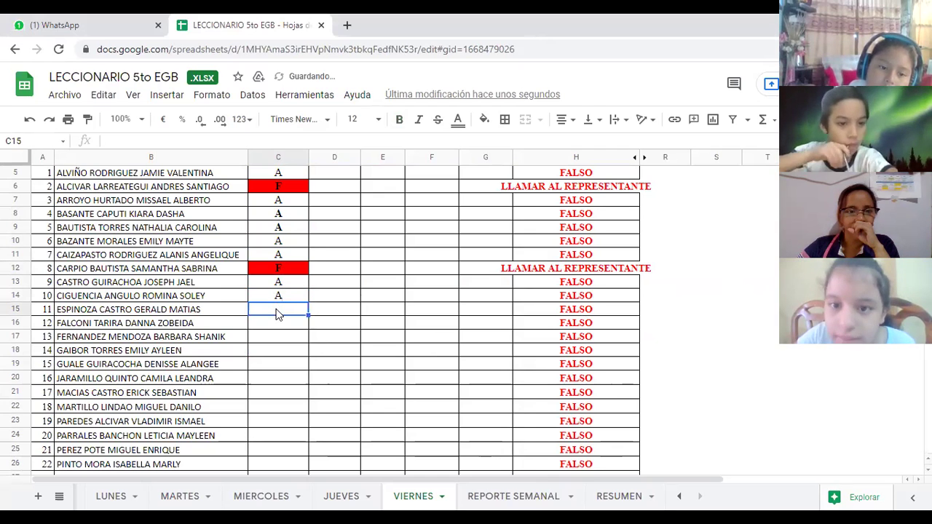
{"action": "type", "text": "A"}
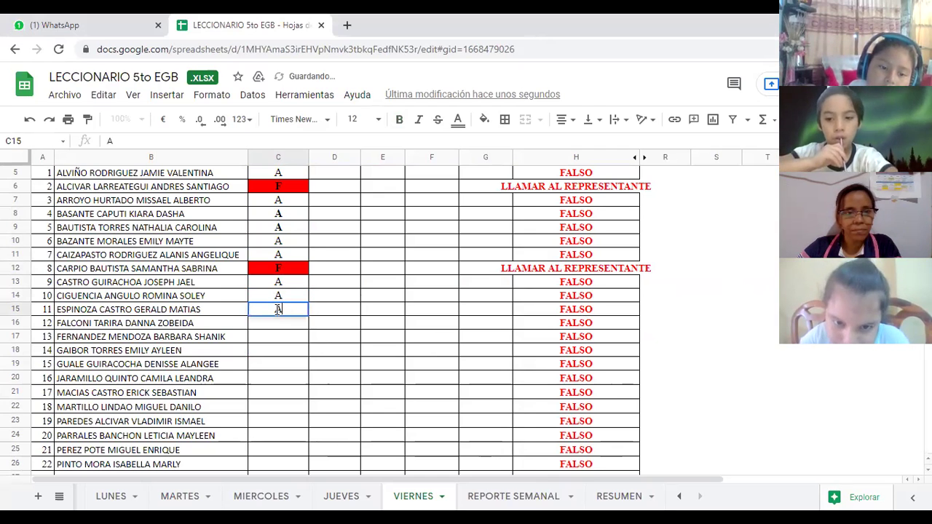
{"action": "left_click", "coordinate": [278, 327]}
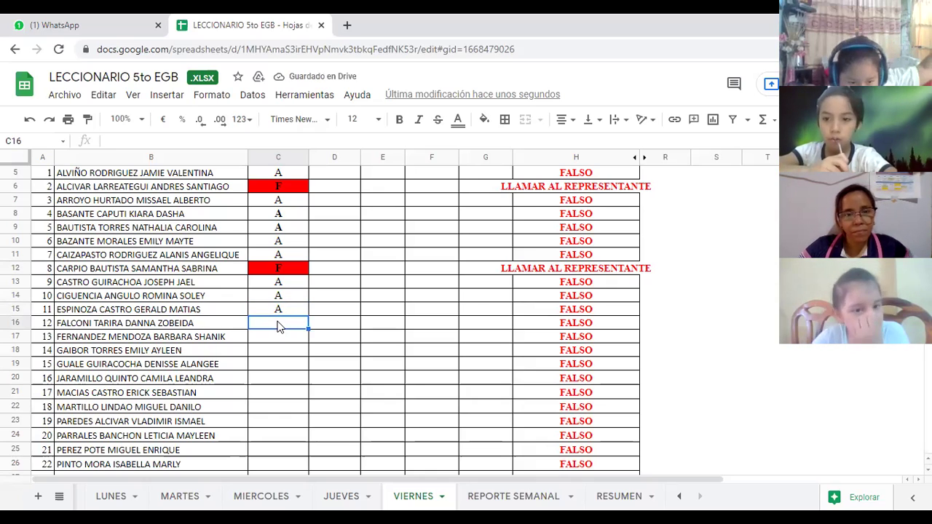
{"action": "type", "text": "A"}
{"action": "left_click", "coordinate": [281, 338]}
{"action": "scroll", "coordinate": [430, 241], "scroll_direction": "down", "scroll_amount": 1}
{"action": "scroll", "coordinate": [428, 241], "scroll_direction": "down", "scroll_amount": 2}
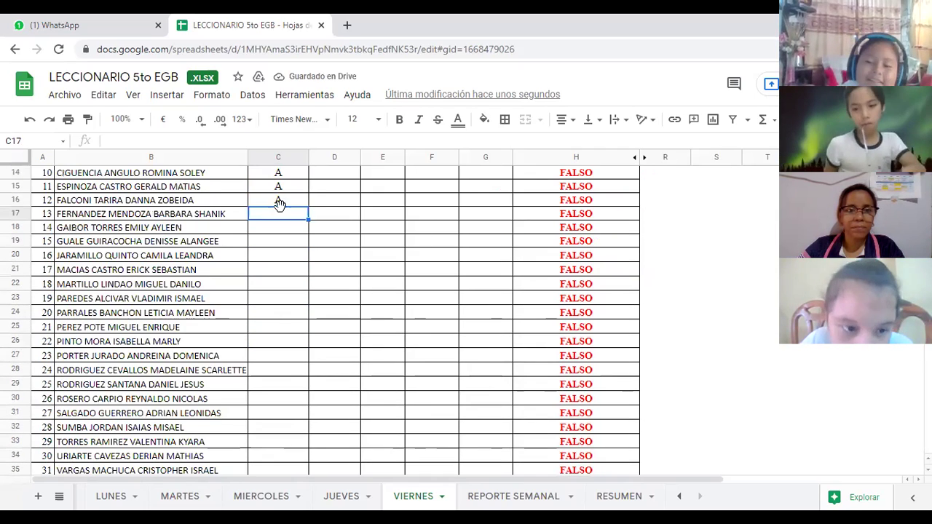
{"action": "type", "text": "A"}
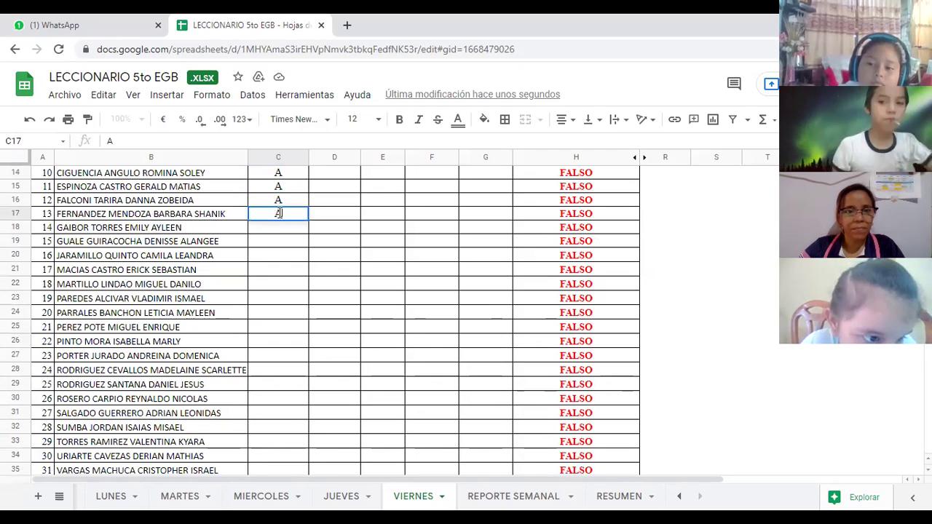
Enter A in the MANA column for students 14 to 16, cells C18 to C20.
{"action": "left_click", "coordinate": [284, 230]}
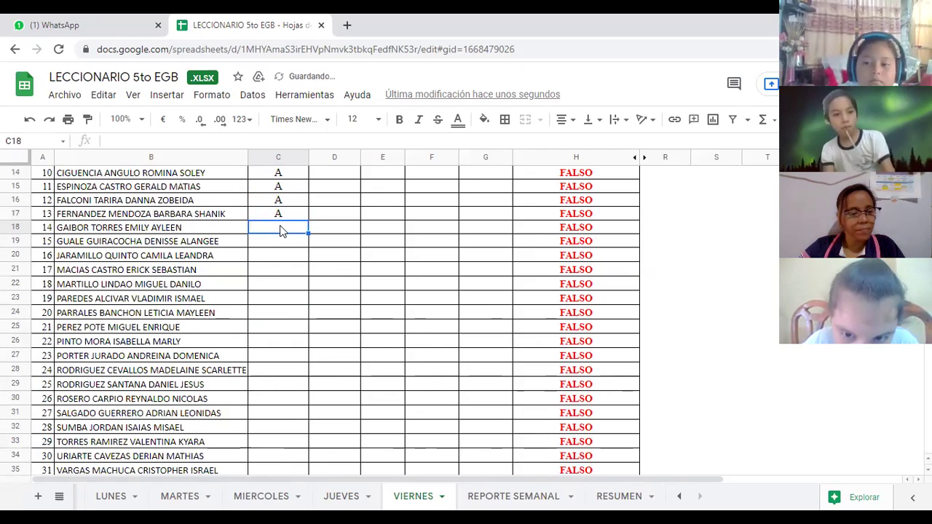
{"action": "type", "text": "A"}
{"action": "left_click", "coordinate": [282, 244]}
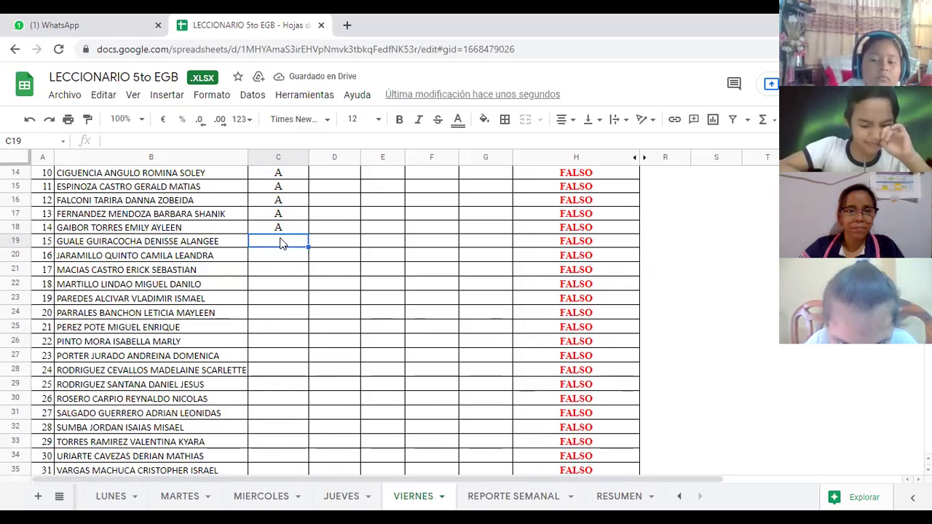
{"action": "type", "text": "A"}
{"action": "left_click", "coordinate": [283, 256]}
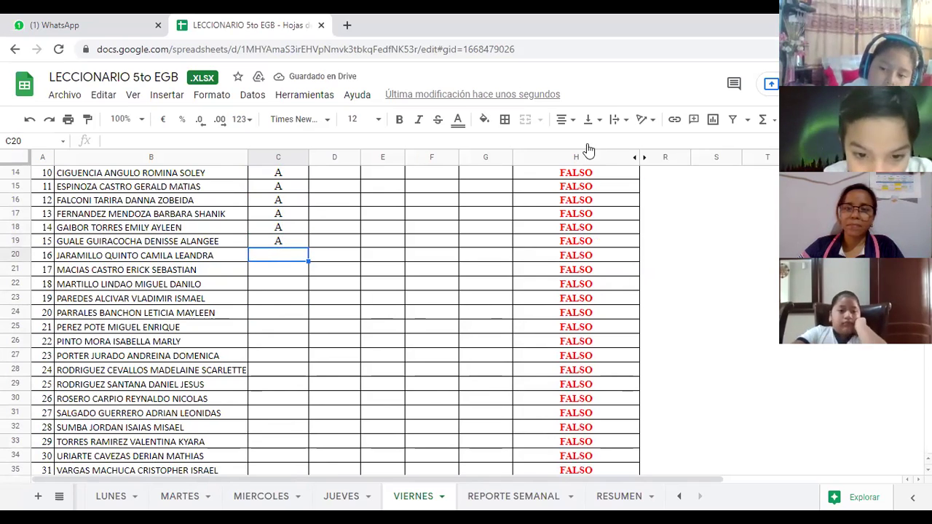
{"action": "type", "text": "A"}
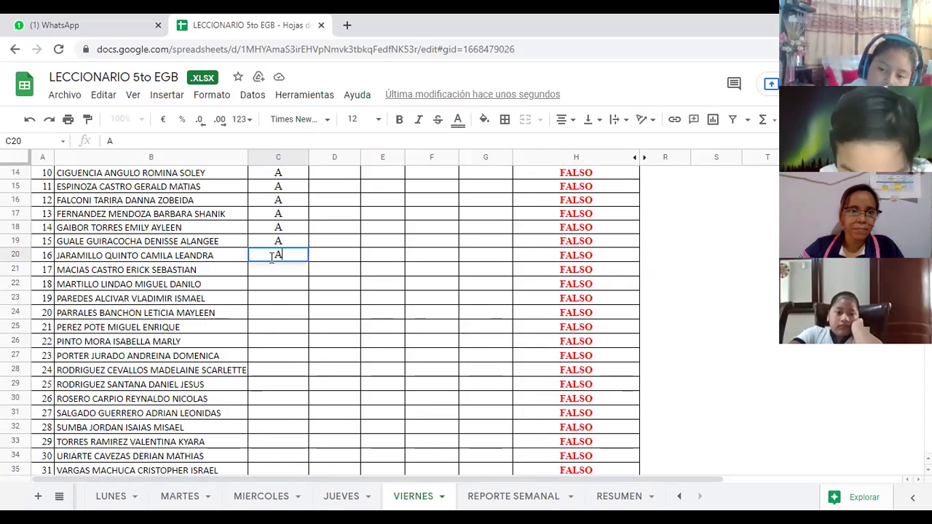
Enter A in the MANA column for students 17 to 19, cells C21 to C23.
{"action": "left_click", "coordinate": [283, 267]}
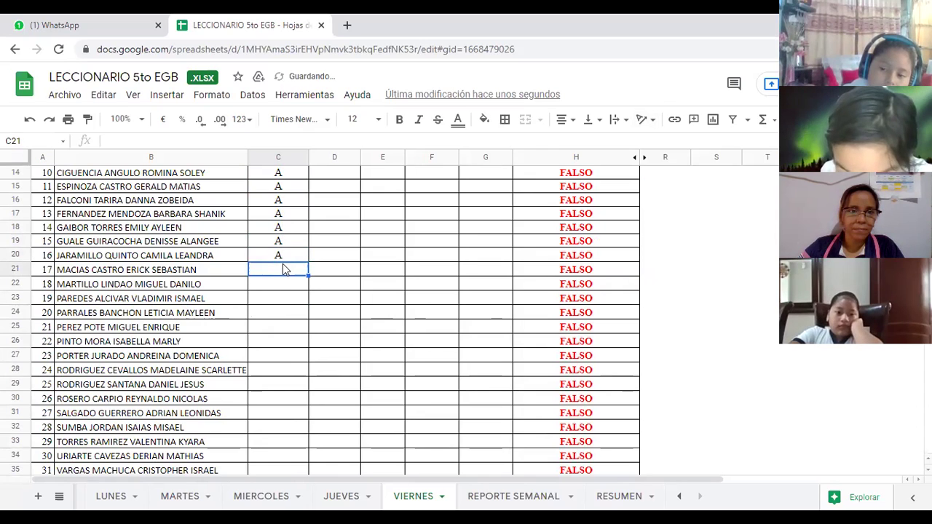
{"action": "type", "text": "A"}
{"action": "left_click", "coordinate": [281, 284]}
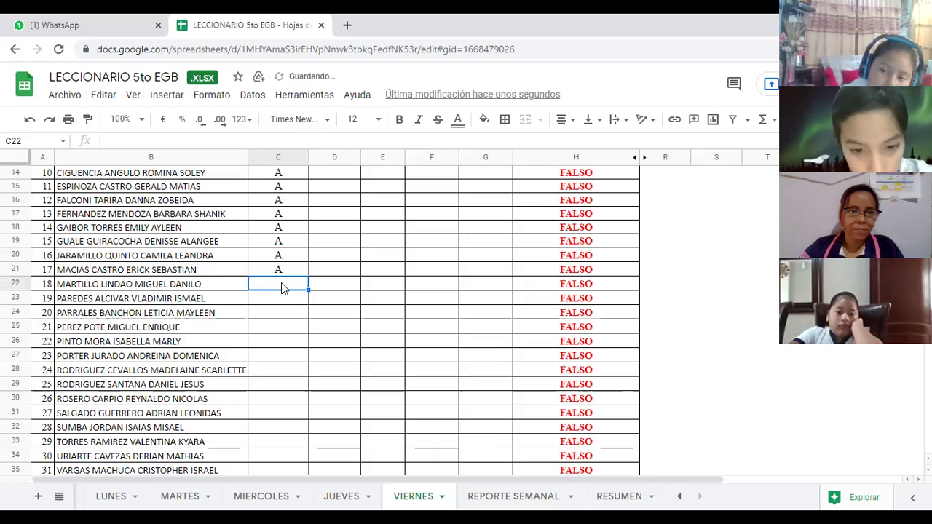
{"action": "type", "text": "A"}
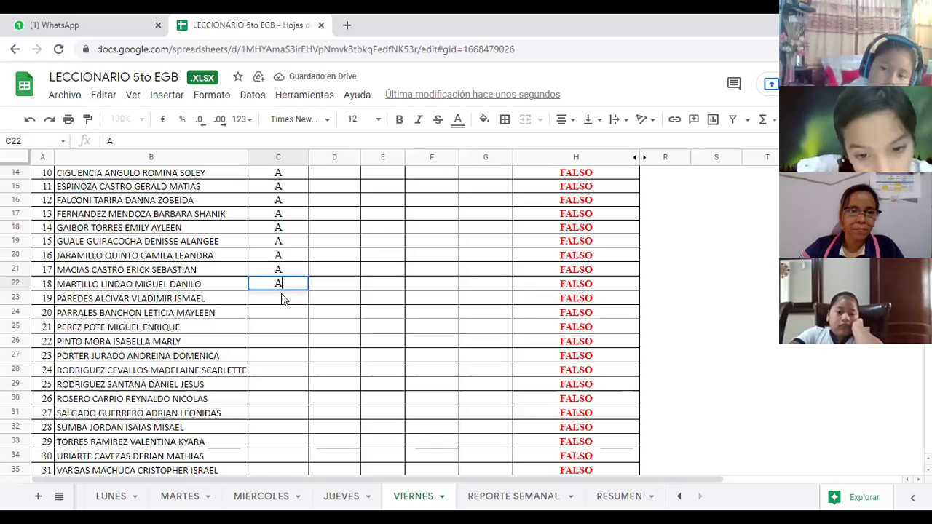
{"action": "left_click", "coordinate": [284, 304]}
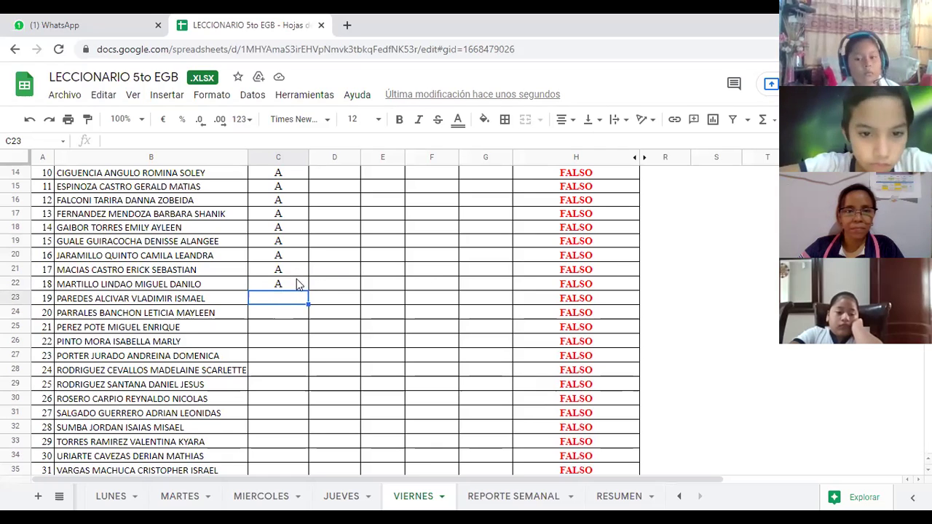
{"action": "type", "text": "A"}
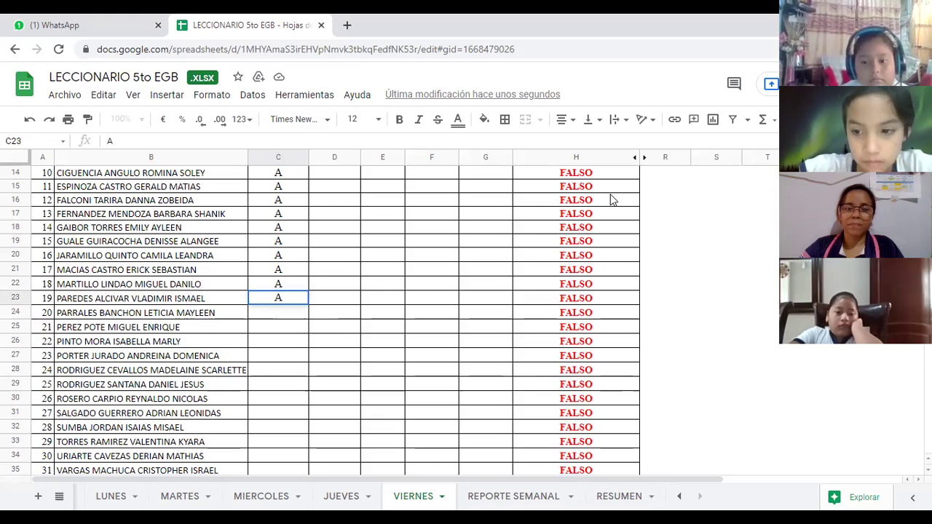
In the MANA column, enter F for student 20 in C24 and A for student 21 in C25.
{"action": "left_click", "coordinate": [287, 314]}
{"action": "scroll", "coordinate": [284, 314], "scroll_direction": "down", "scroll_amount": 3}
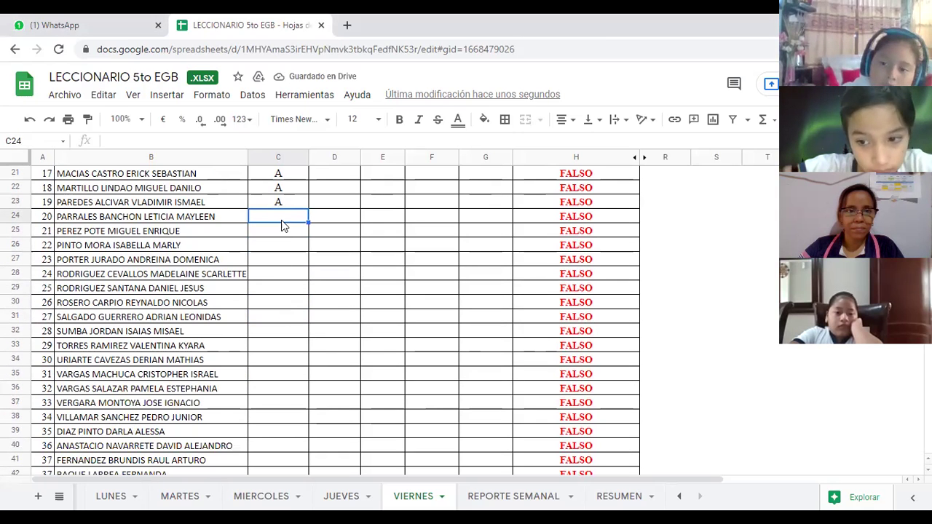
{"action": "type", "text": "F"}
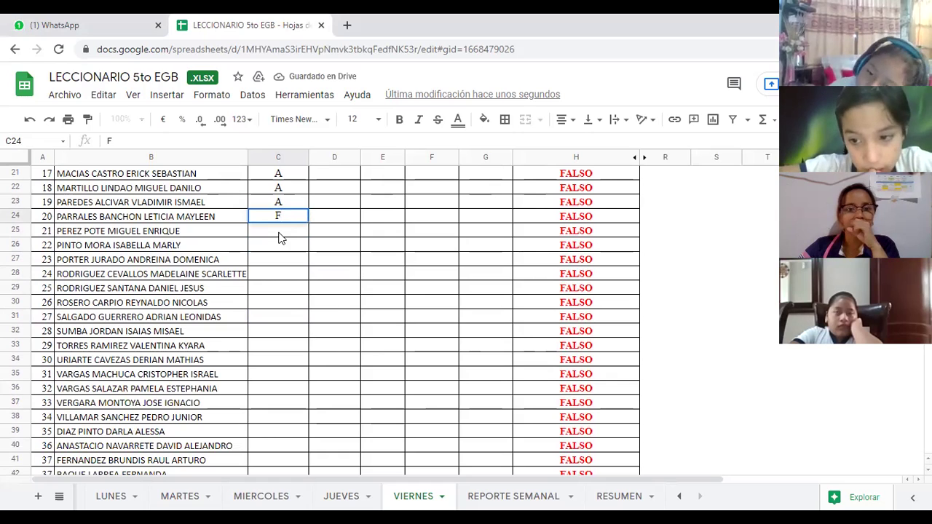
{"action": "left_click", "coordinate": [281, 237]}
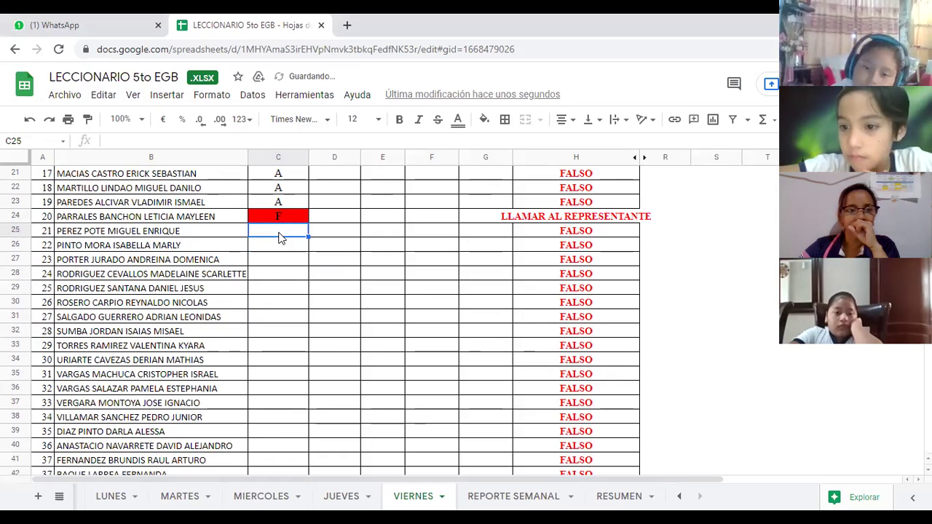
{"action": "type", "text": "A"}
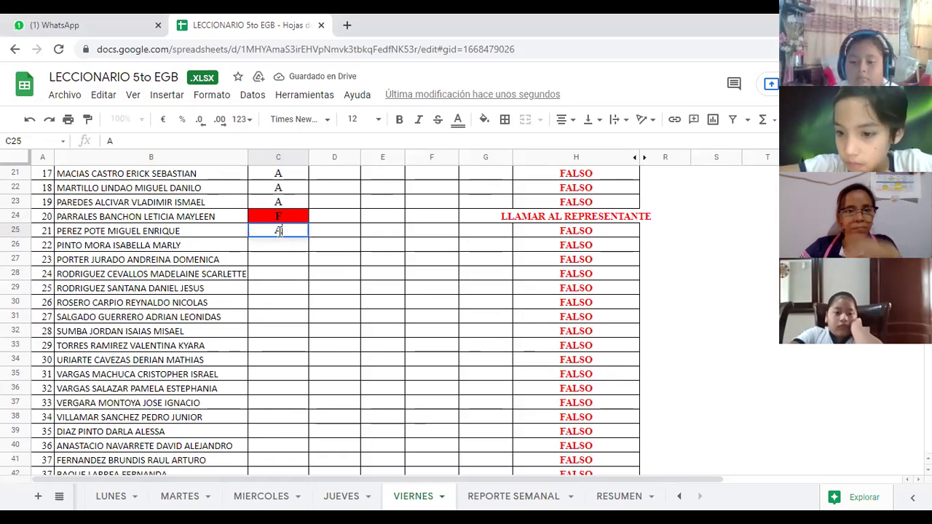
In the MANA column, enter F for student 22 in C26 and A for student 23 in C27.
{"action": "left_click", "coordinate": [280, 248]}
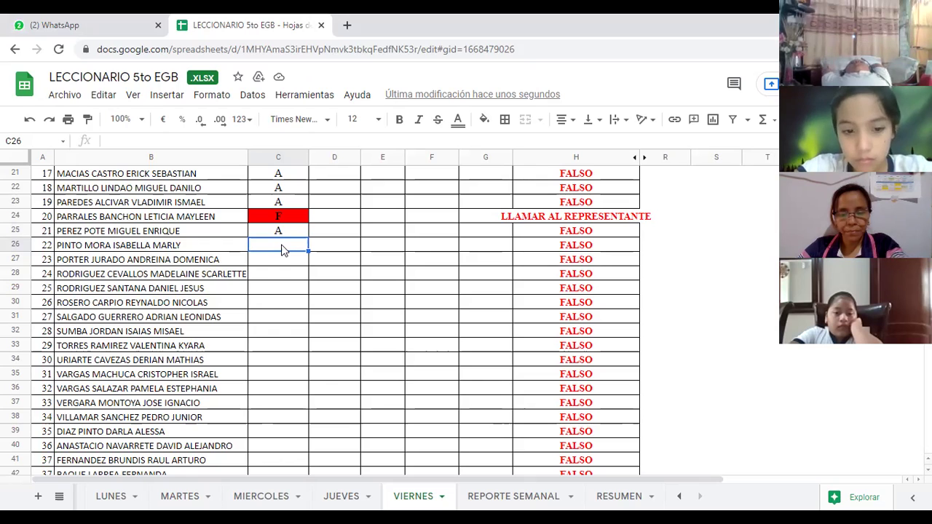
{"action": "type", "text": "F"}
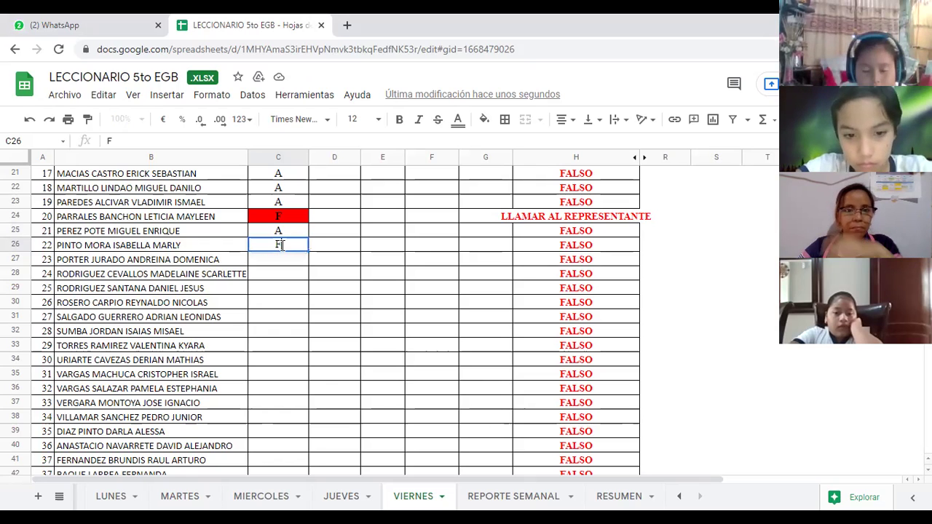
{"action": "key", "text": "Return"}
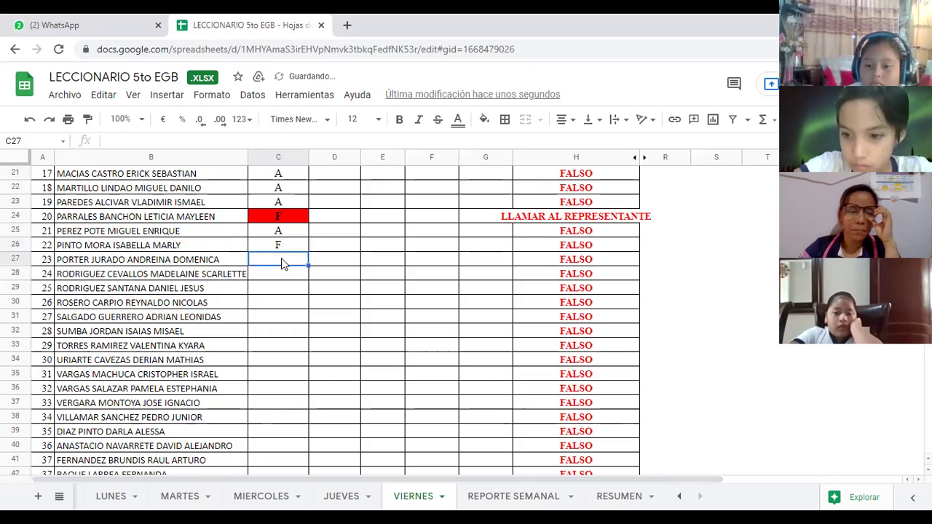
{"action": "scroll", "coordinate": [283, 265], "scroll_direction": "down", "scroll_amount": 1}
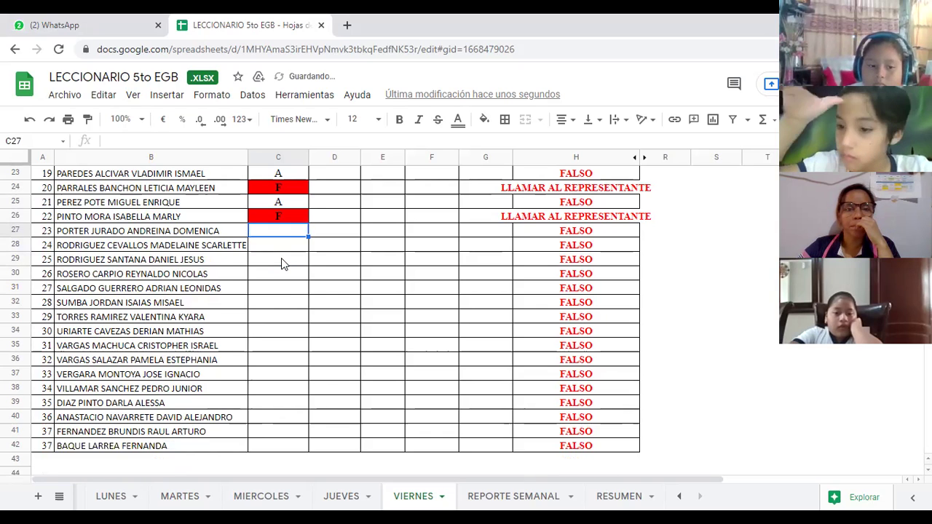
{"action": "scroll", "coordinate": [283, 211], "scroll_direction": "down", "scroll_amount": 1}
{"action": "type", "text": "A"}
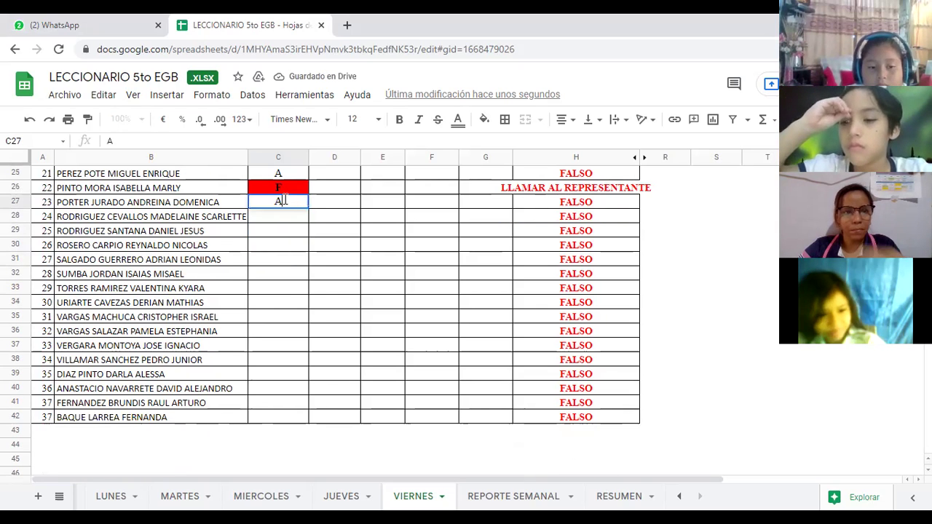
Enter A in the MANA column for students 24 to 26, cells C28 to C30.
{"action": "key", "text": "Return"}
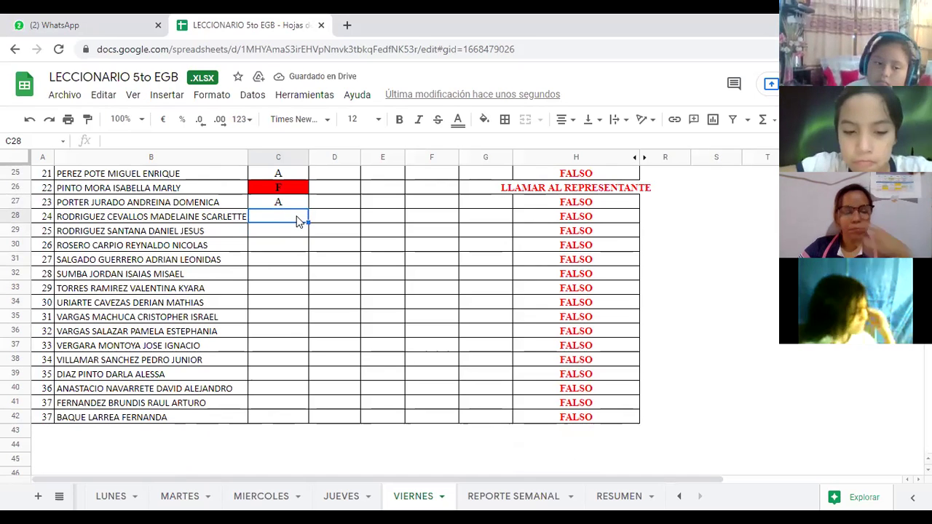
{"action": "type", "text": "A"}
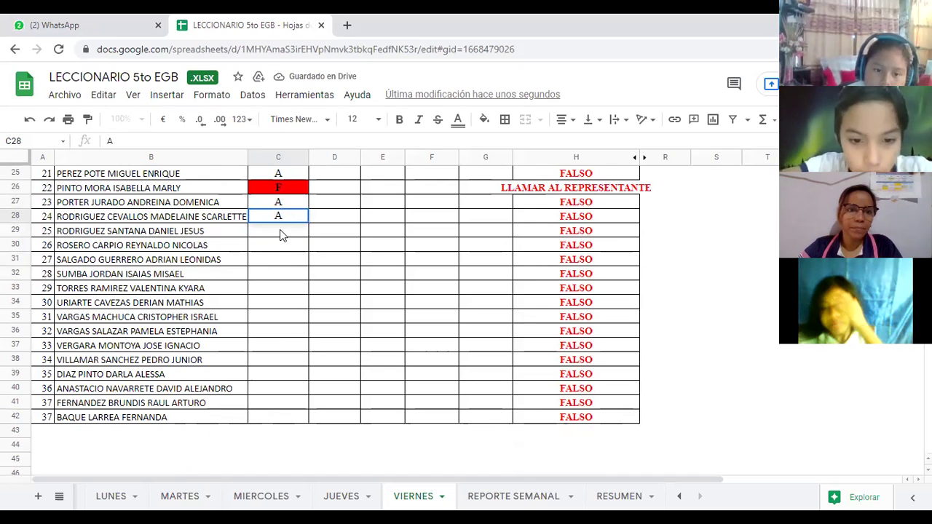
{"action": "left_click", "coordinate": [283, 234]}
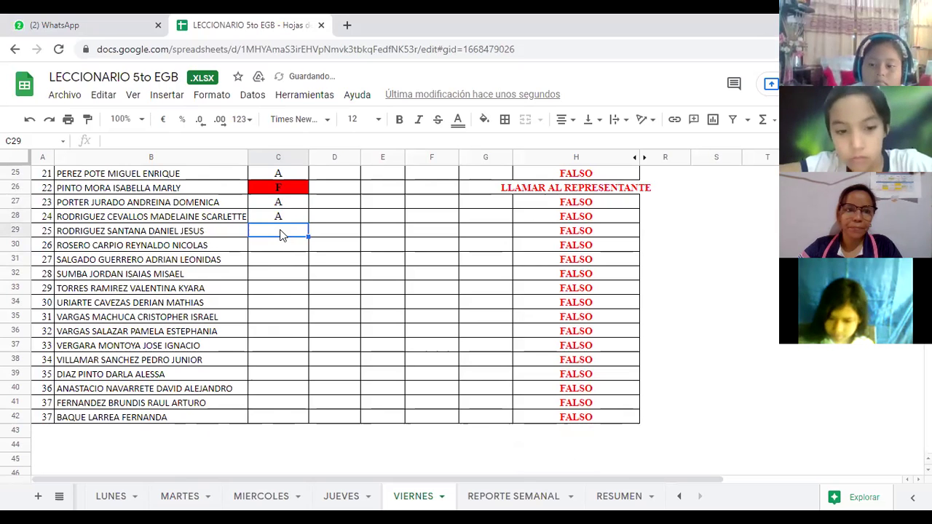
{"action": "type", "text": "A"}
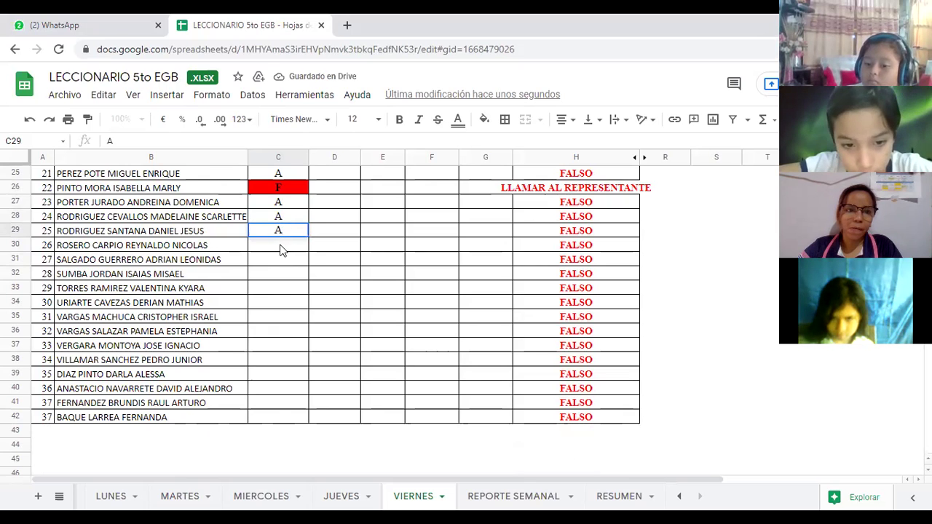
{"action": "left_click", "coordinate": [283, 250]}
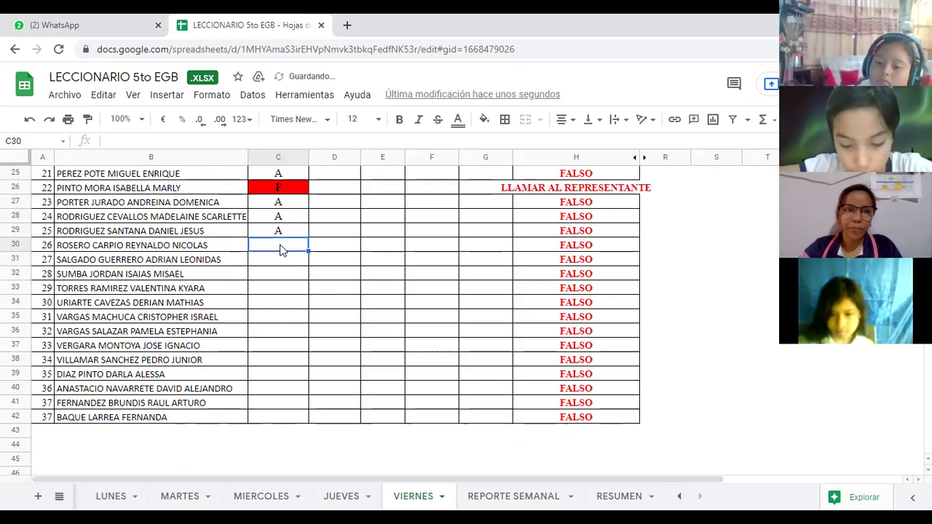
{"action": "type", "text": "A"}
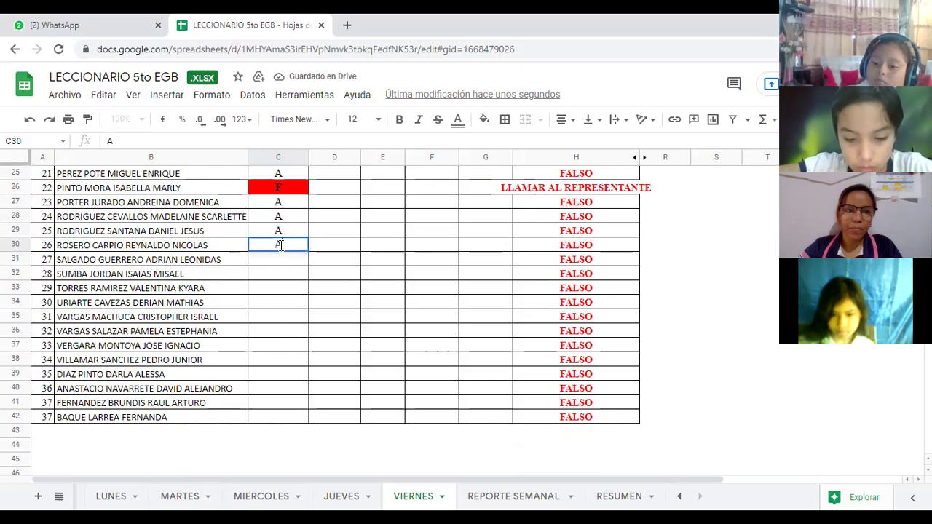
In the MANA column, enter F for student 27 in C31 and A for student 28 in C32.
{"action": "left_click", "coordinate": [281, 264]}
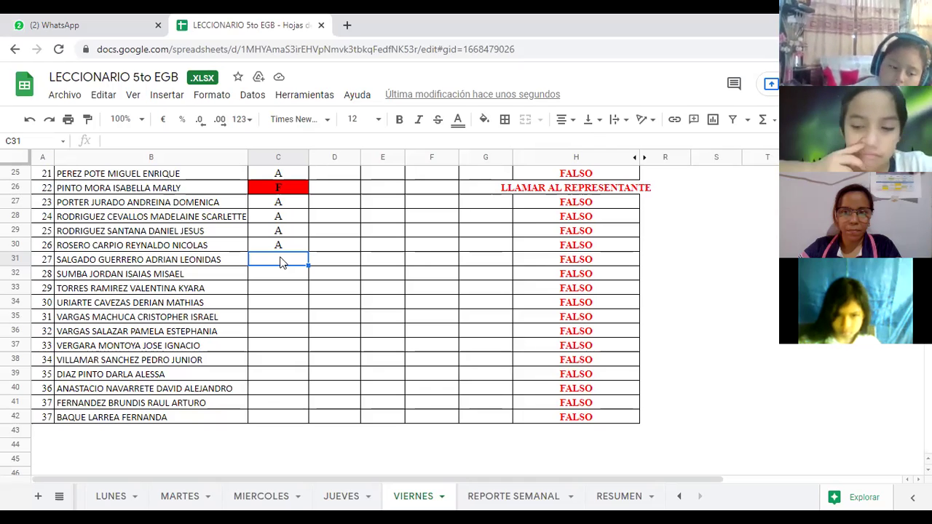
{"action": "type", "text": "F"}
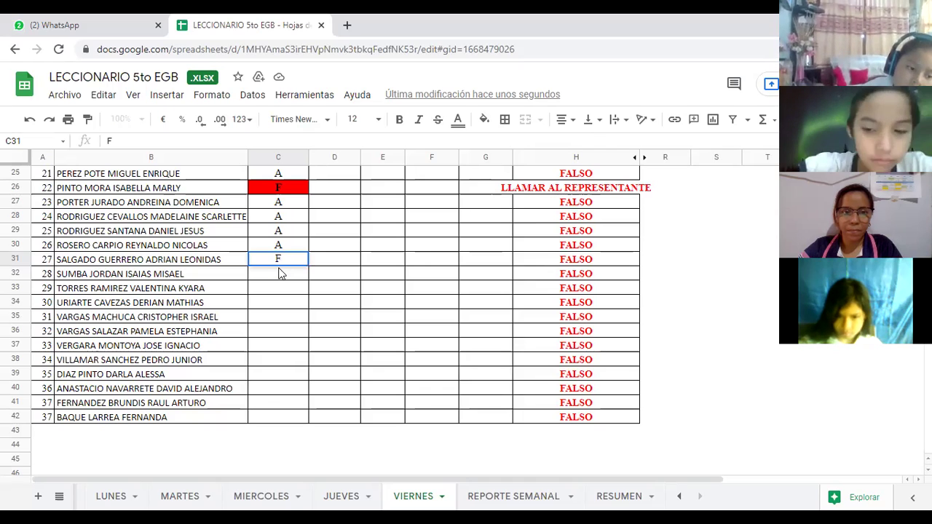
{"action": "left_click", "coordinate": [281, 275]}
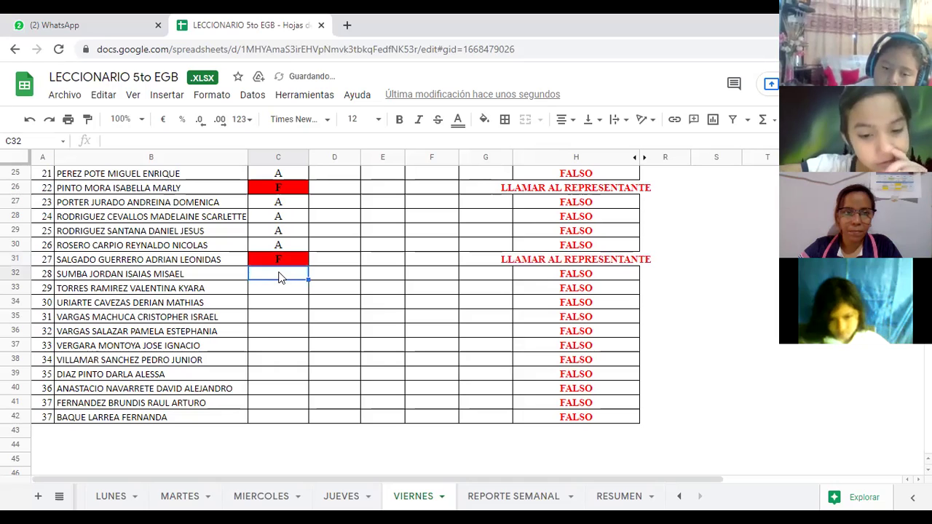
{"action": "type", "text": "A"}
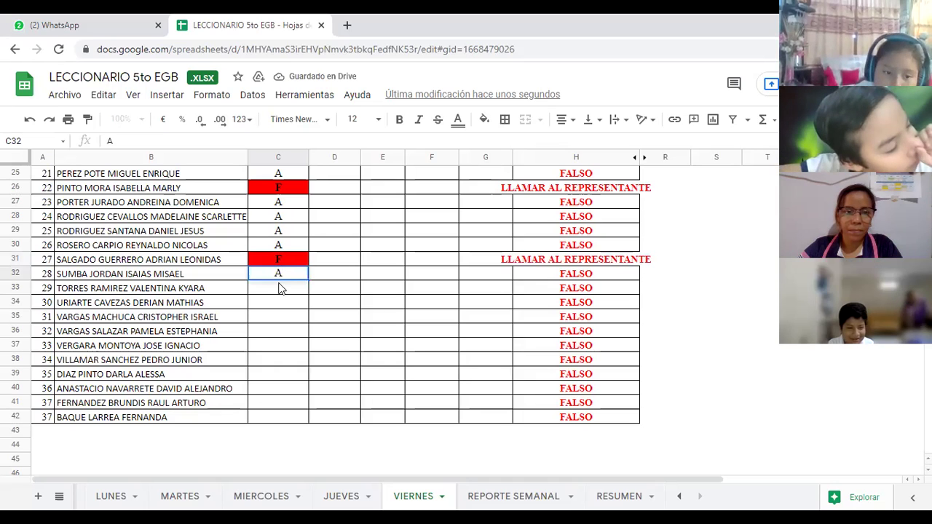
Enter A in the MANA column for students 29 to 31, cells C33 to C35.
{"action": "left_click", "coordinate": [281, 290]}
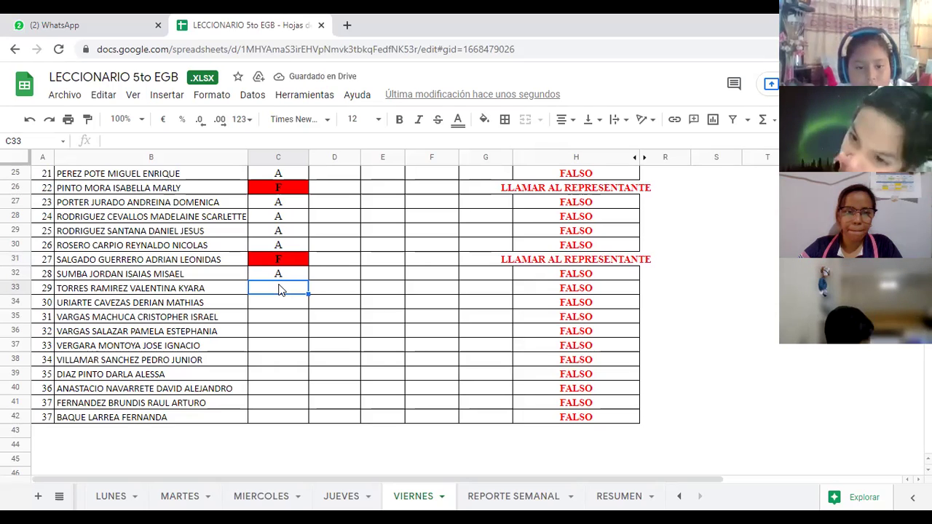
{"action": "type", "text": "A"}
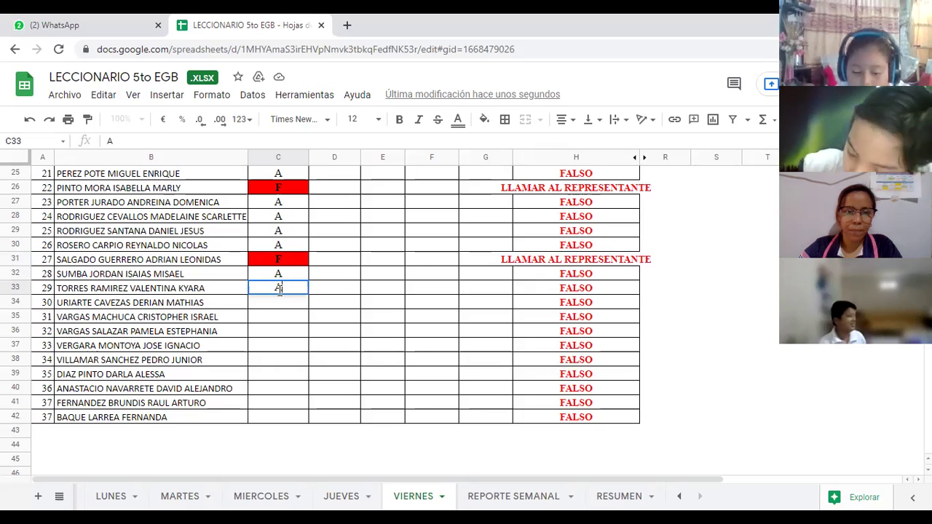
{"action": "key", "text": "Return"}
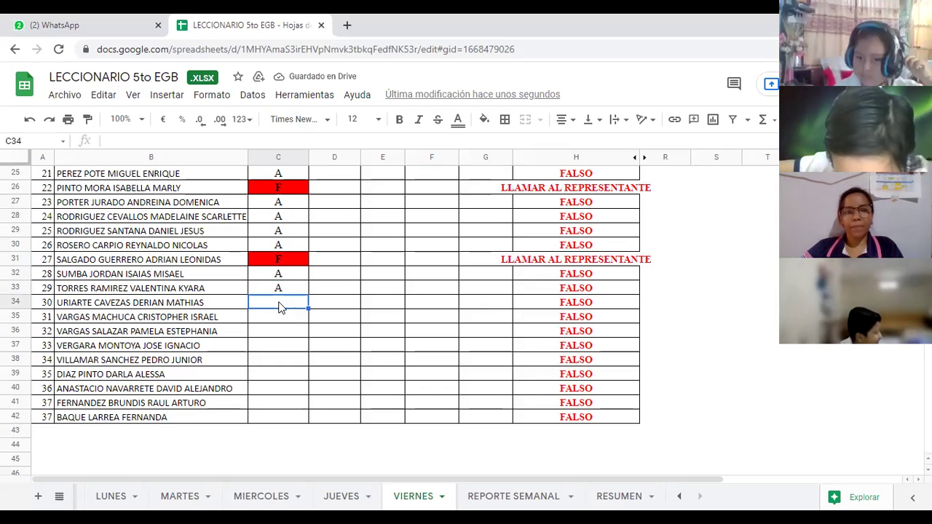
{"action": "type", "text": "A"}
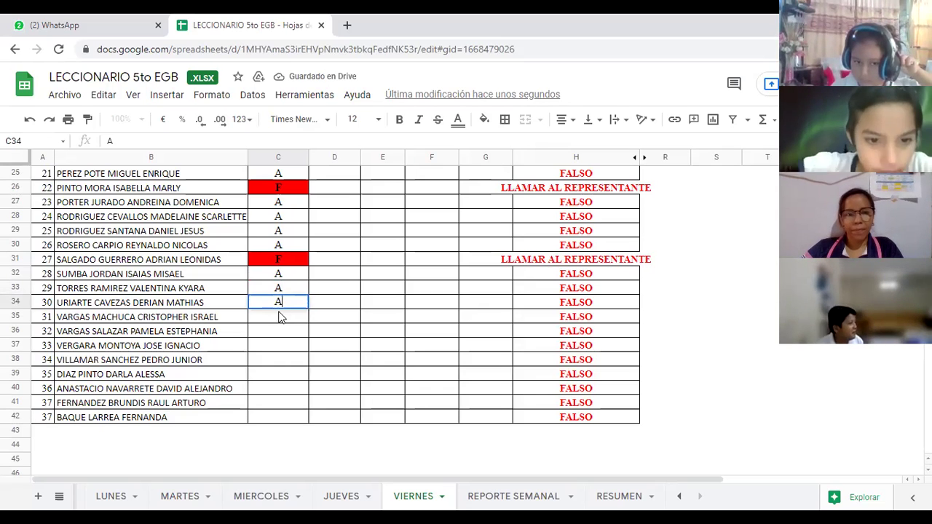
{"action": "key", "text": "Return"}
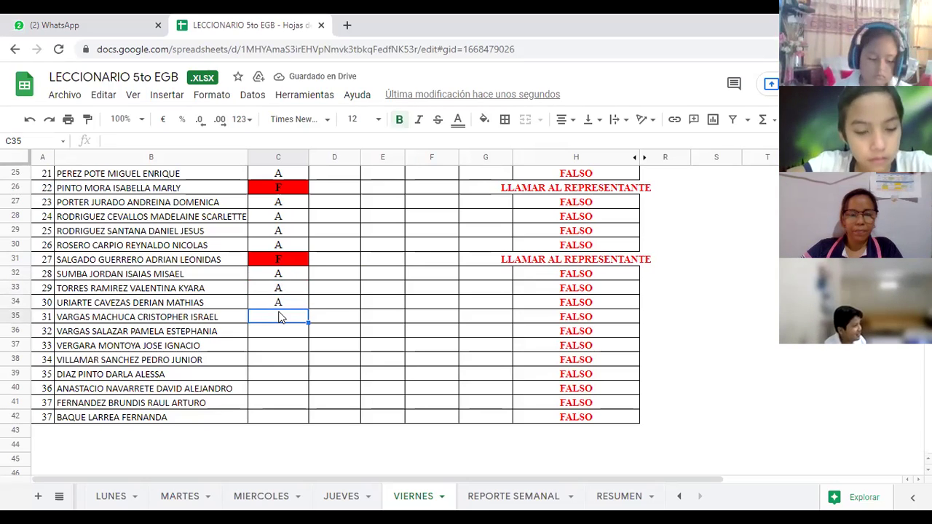
{"action": "type", "text": "A"}
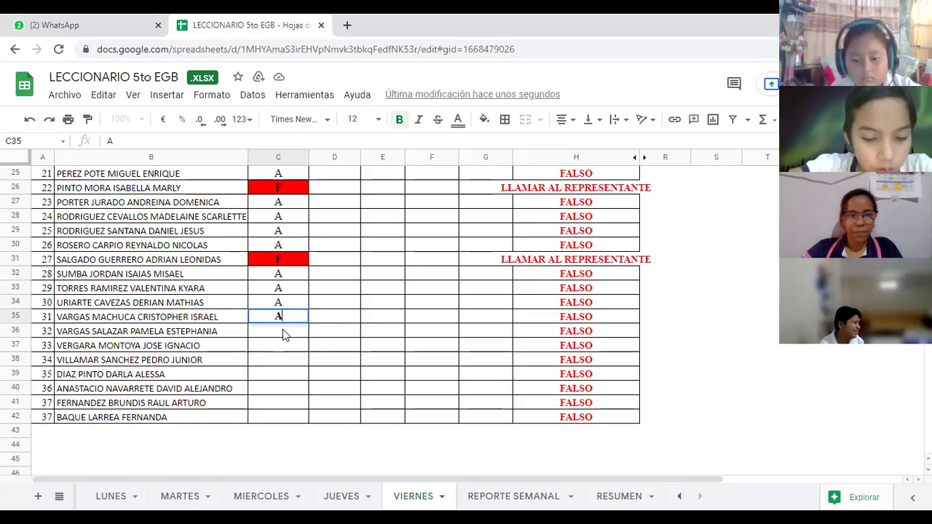
Enter A in the MANA column for students 32 to 34, cells C36 to C38.
{"action": "left_click", "coordinate": [283, 329]}
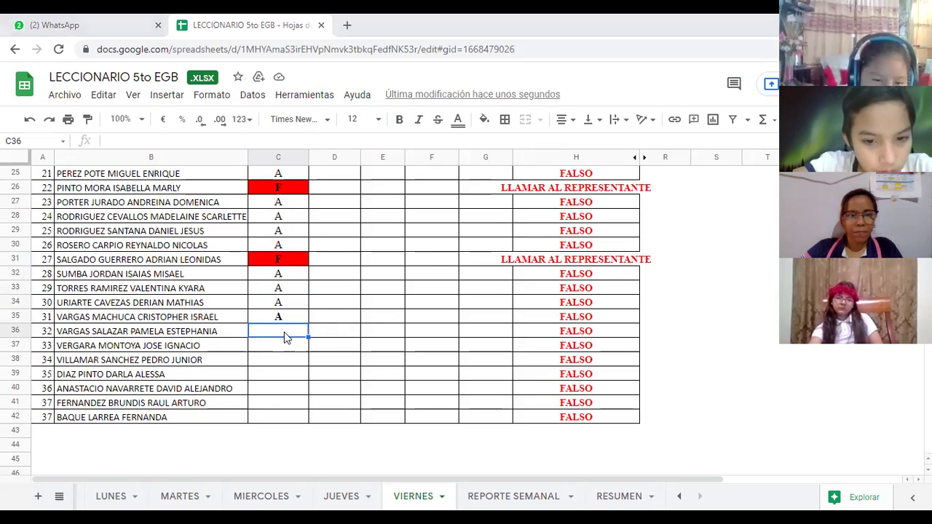
{"action": "type", "text": "A"}
{"action": "left_click", "coordinate": [284, 348]}
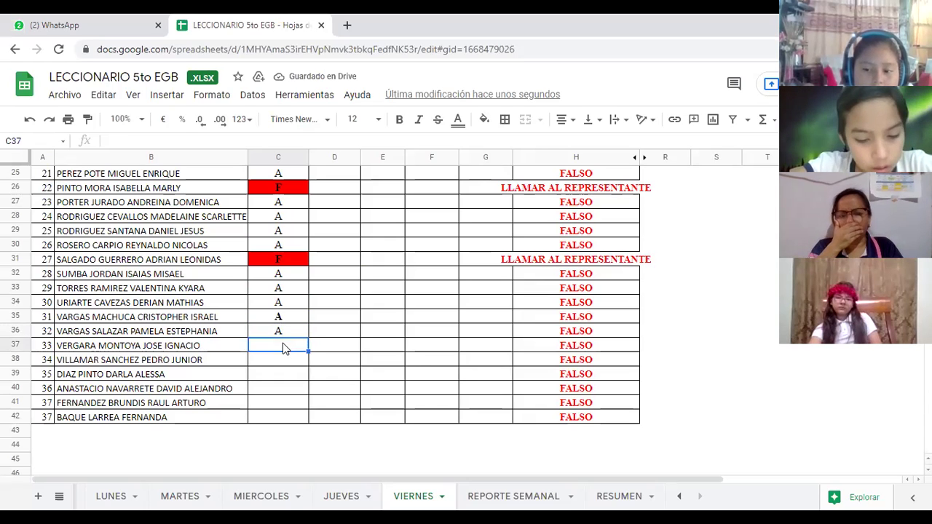
{"action": "type", "text": "A"}
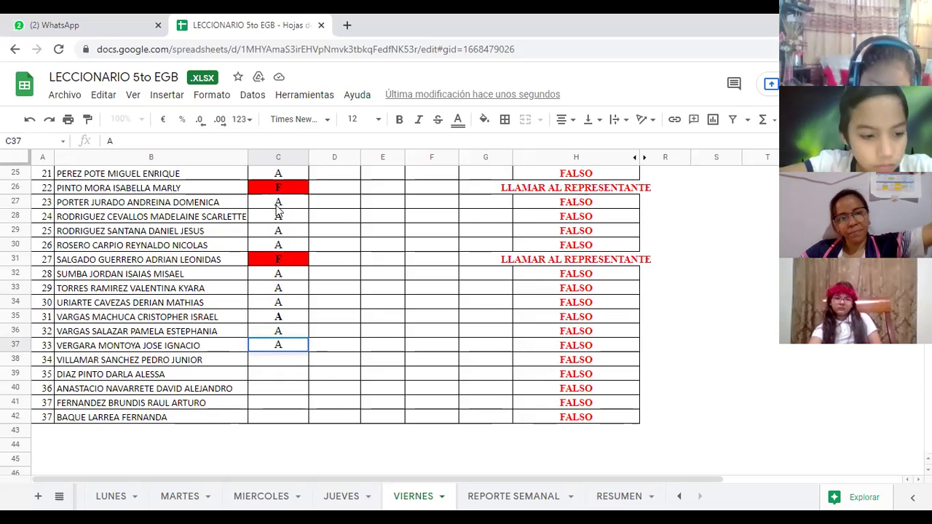
{"action": "left_click", "coordinate": [281, 362]}
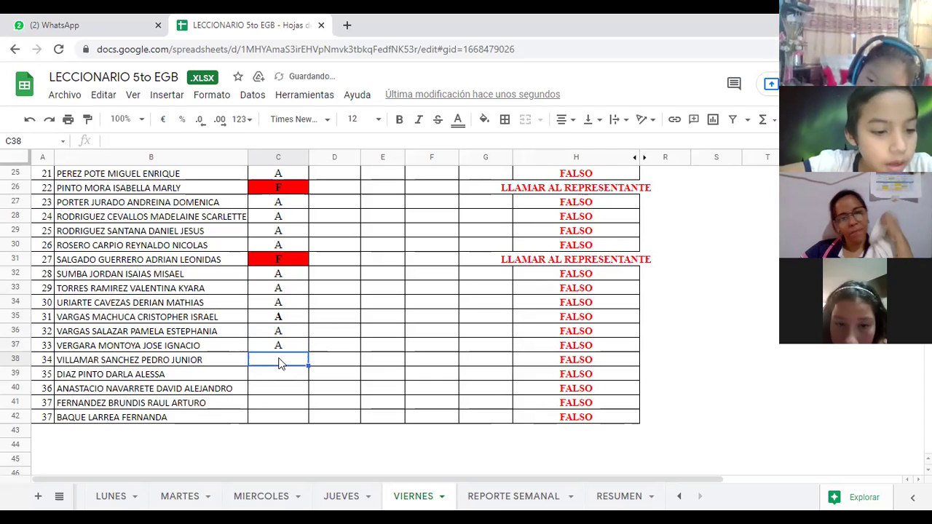
{"action": "type", "text": "A"}
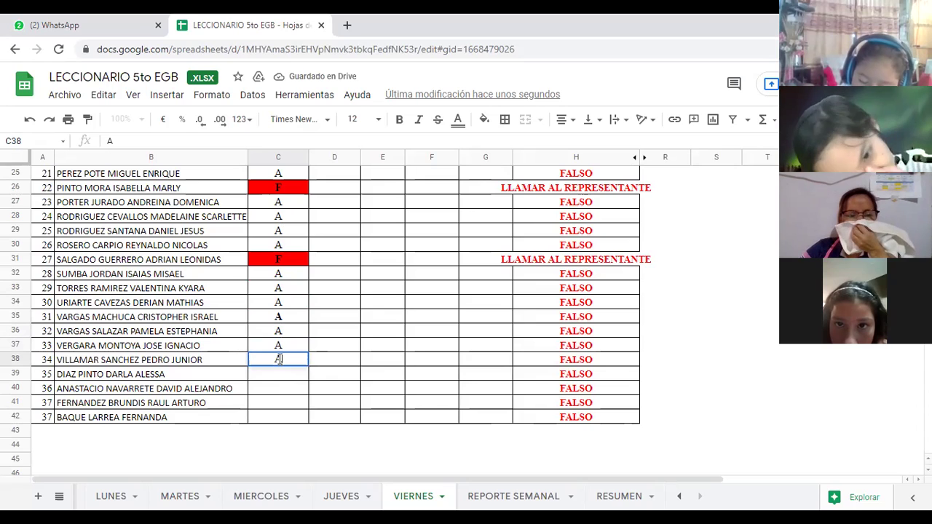
Enter A in the MANA column for the last four students, cells C39 to C42.
{"action": "left_click", "coordinate": [282, 376]}
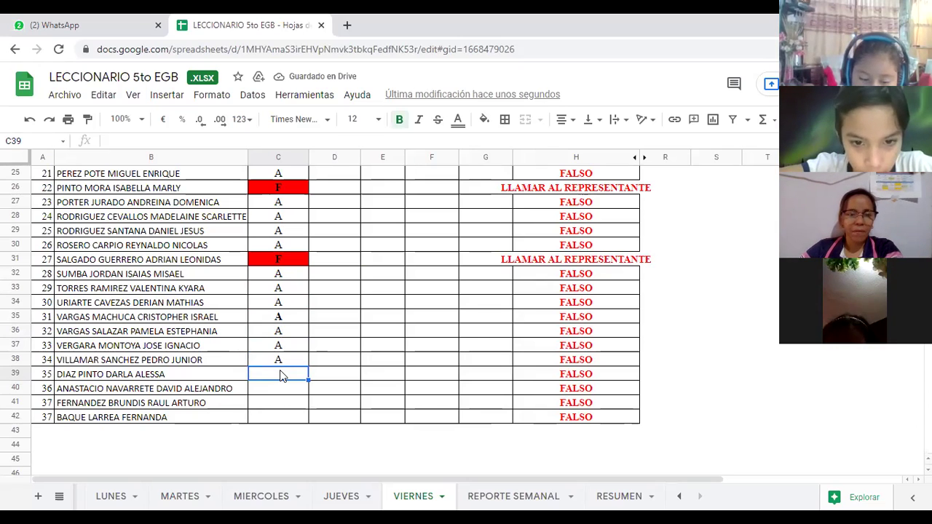
{"action": "type", "text": "A"}
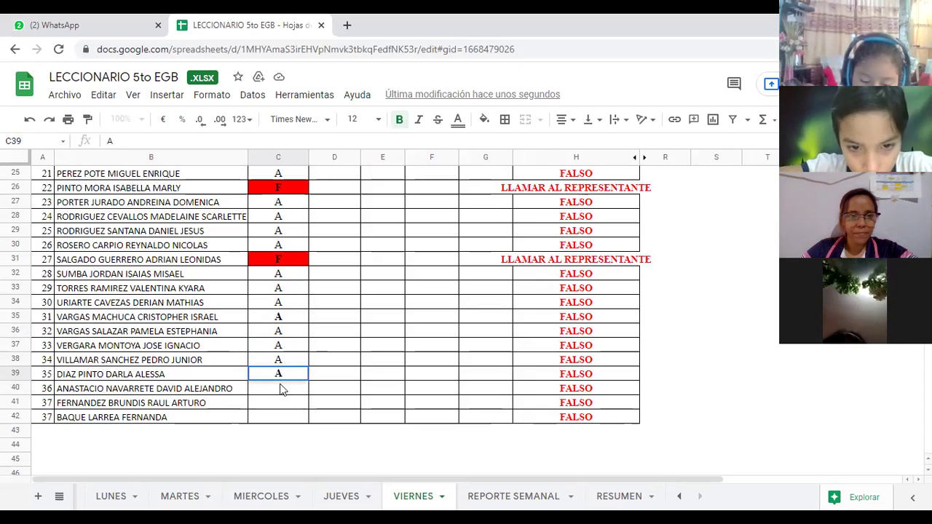
{"action": "left_click", "coordinate": [282, 389]}
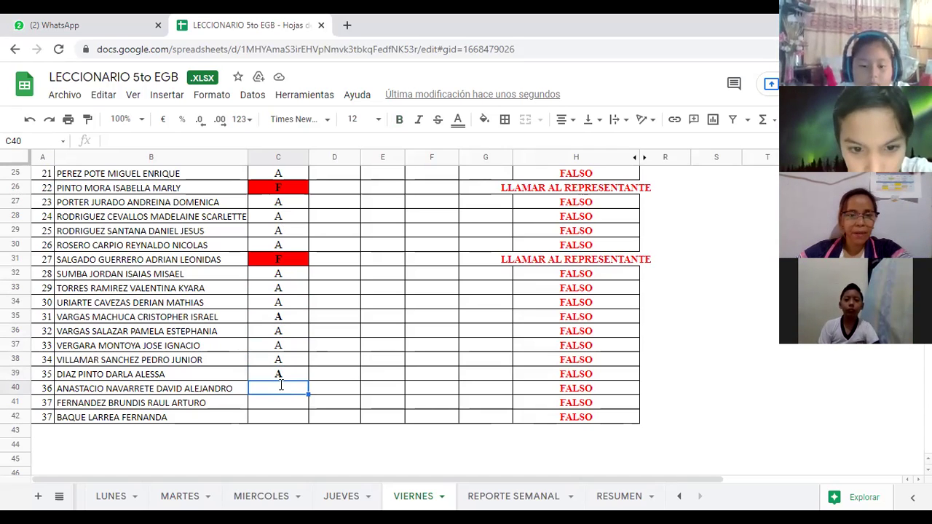
{"action": "type", "text": "A"}
{"action": "key", "text": "Return"}
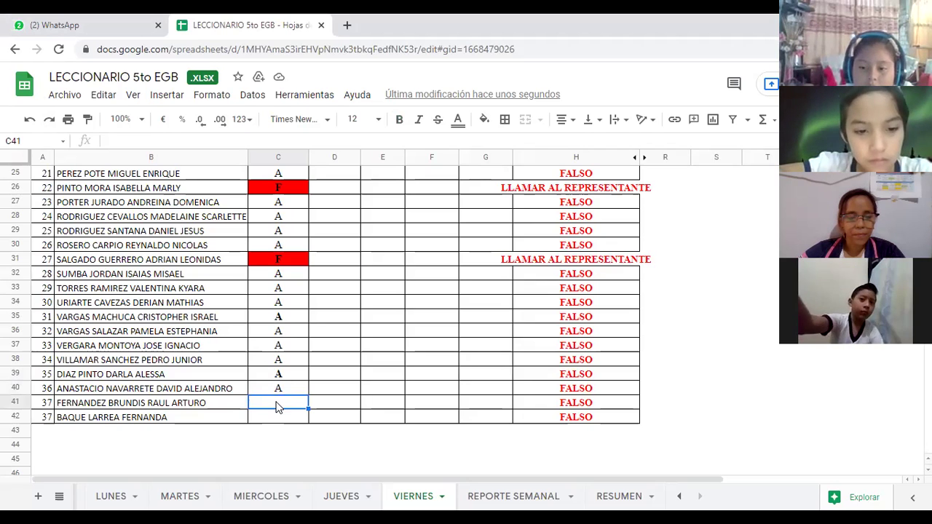
{"action": "type", "text": "A"}
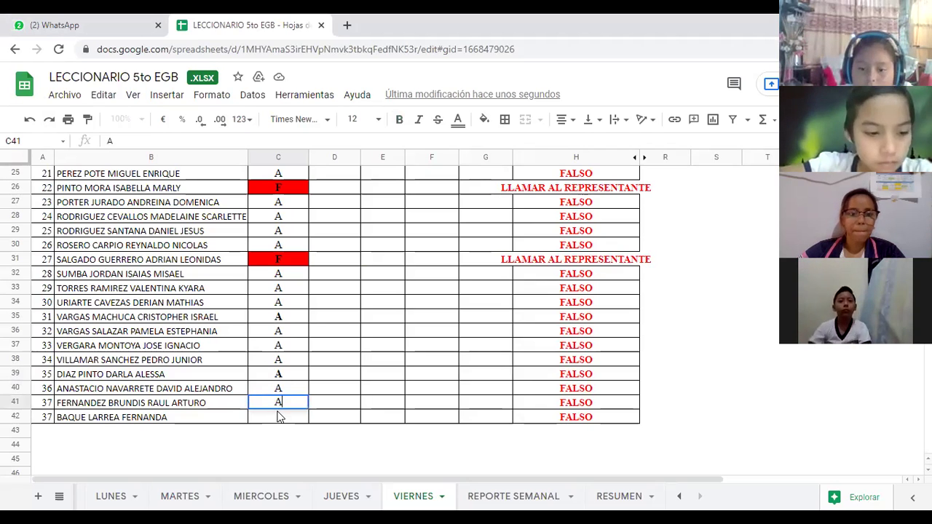
{"action": "left_click", "coordinate": [278, 416]}
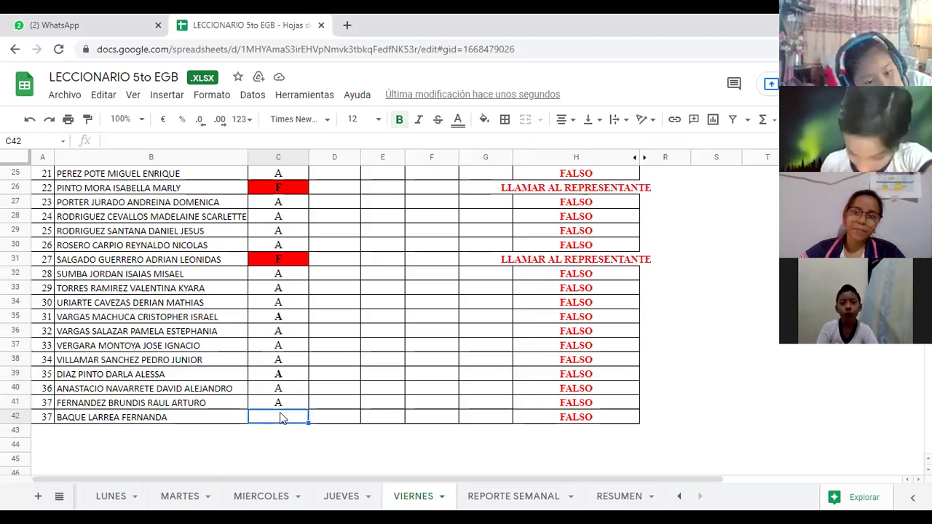
{"action": "type", "text": "A"}
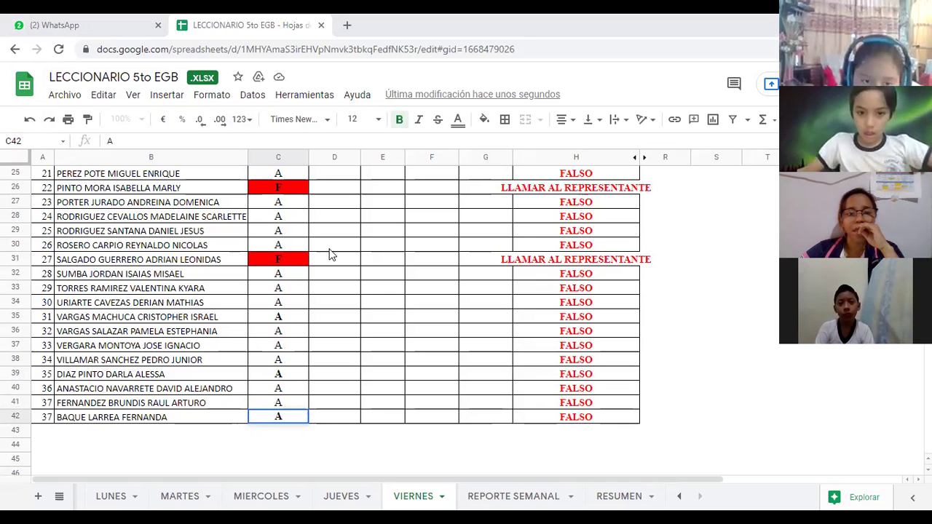
Change the MANA attendance mark of student 2 in cell C6 to AT.
{"action": "scroll", "coordinate": [295, 218], "scroll_direction": "up", "scroll_amount": 2}
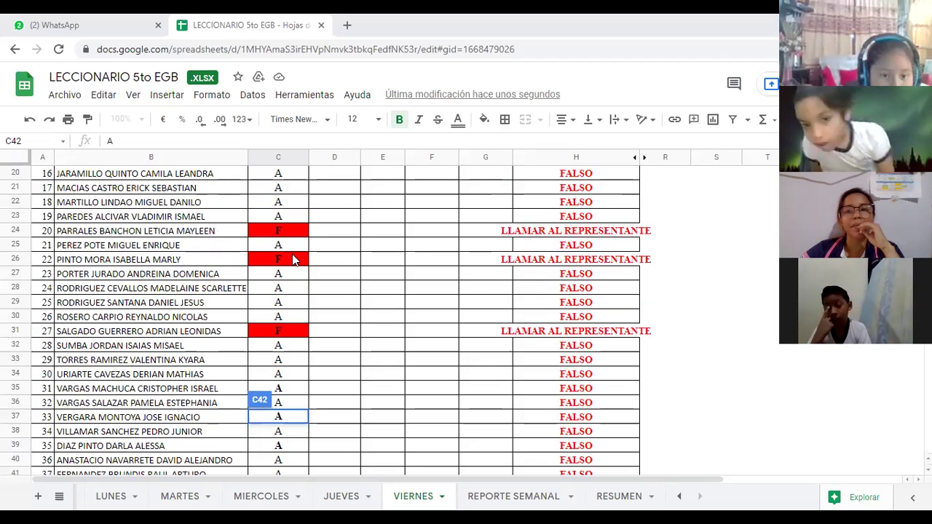
{"action": "scroll", "coordinate": [295, 240], "scroll_direction": "up", "scroll_amount": 4}
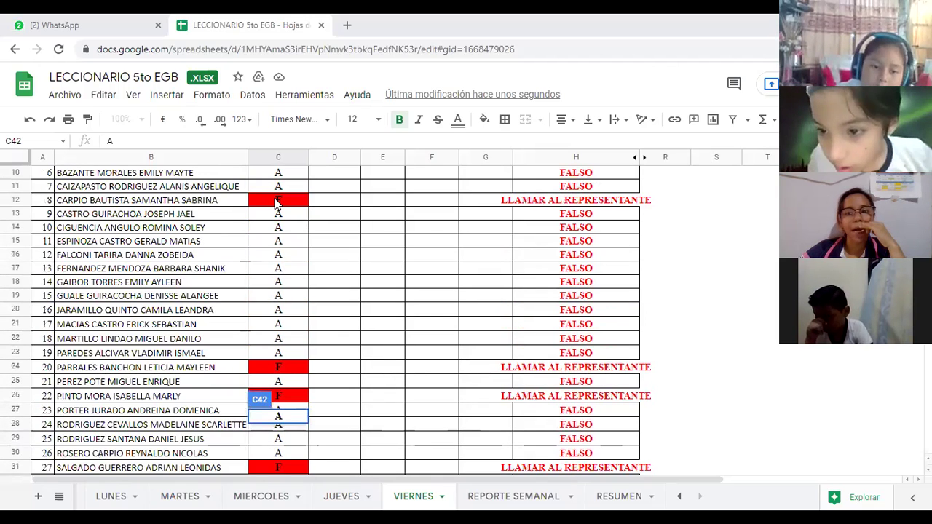
{"action": "scroll", "coordinate": [277, 204], "scroll_direction": "up", "scroll_amount": 2}
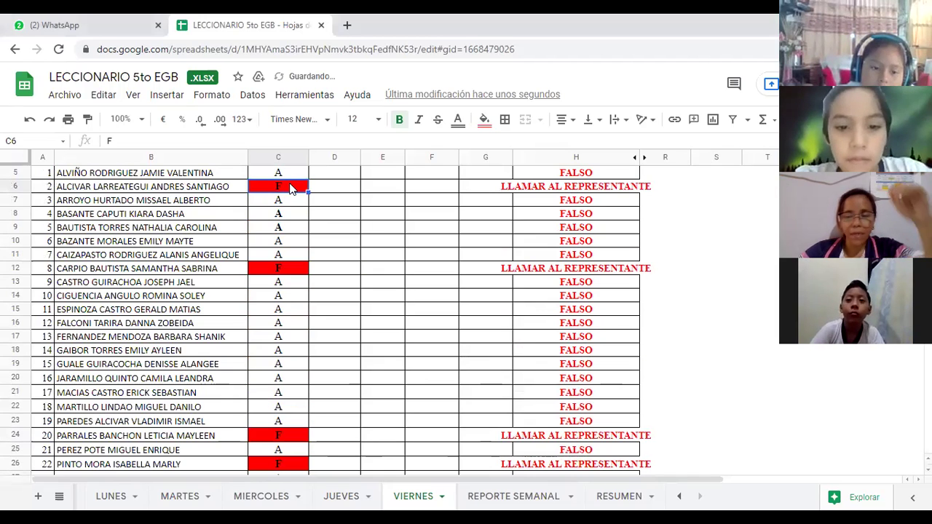
{"action": "left_click", "coordinate": [290, 188]}
{"action": "type", "text": "A"}
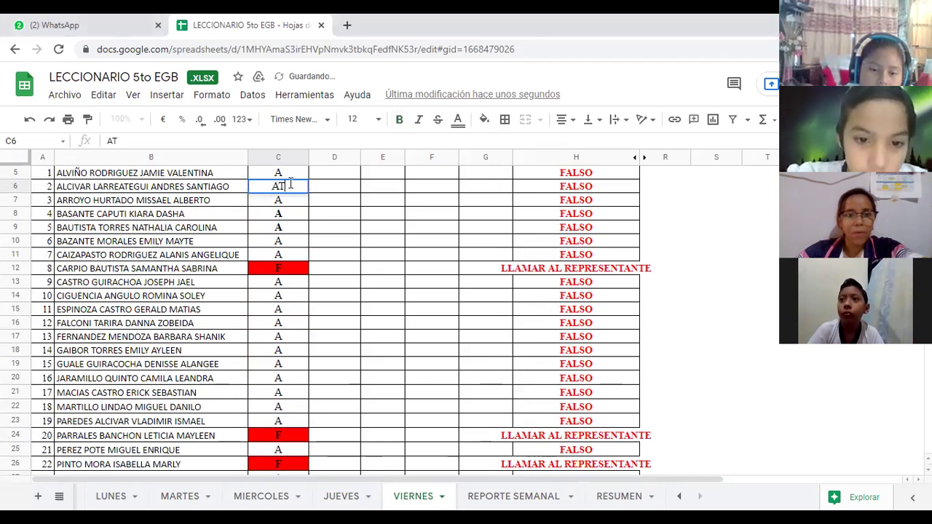
{"action": "left_click", "coordinate": [327, 187]}
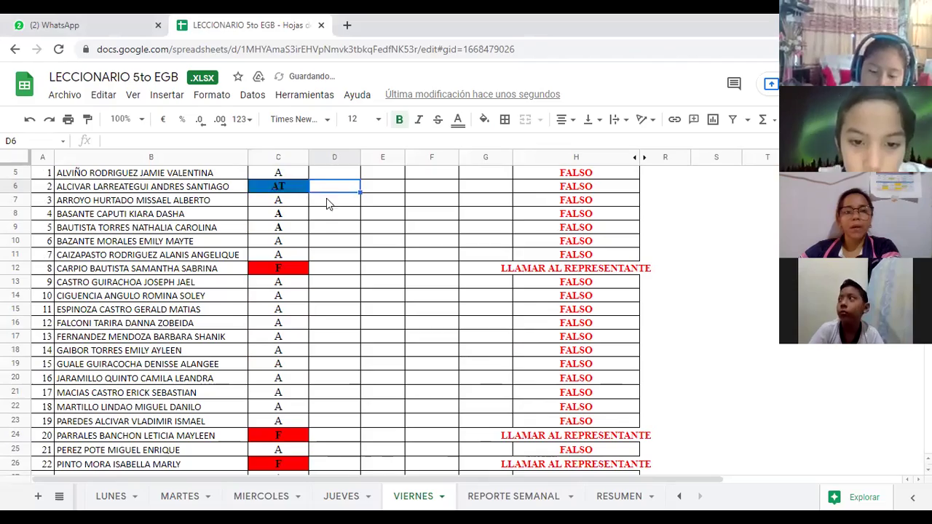
{"action": "scroll", "coordinate": [328, 278], "scroll_direction": "up", "scroll_amount": 2}
{"action": "scroll", "coordinate": [328, 277], "scroll_direction": "down", "scroll_amount": 5}
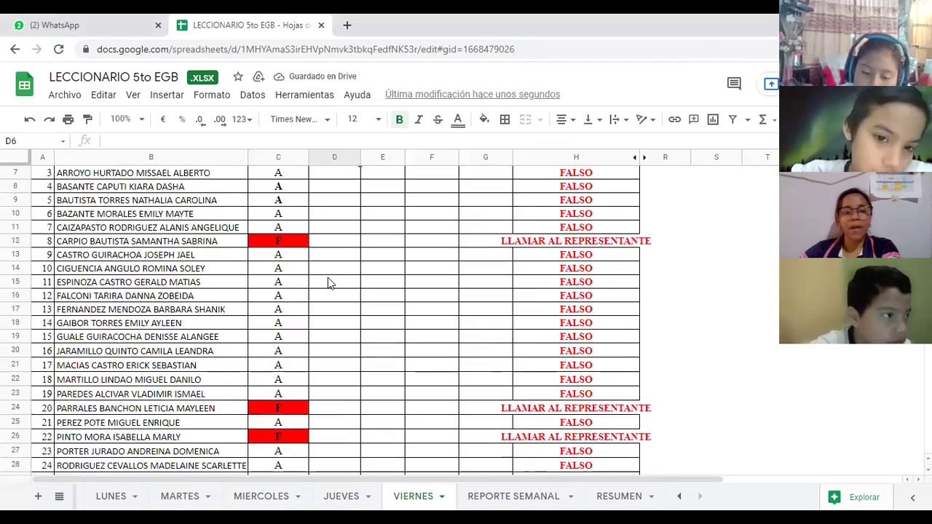
{"action": "scroll", "coordinate": [328, 283], "scroll_direction": "down", "scroll_amount": 4}
{"action": "scroll", "coordinate": [328, 283], "scroll_direction": "up", "scroll_amount": 4}
{"action": "scroll", "coordinate": [328, 283], "scroll_direction": "up", "scroll_amount": 2}
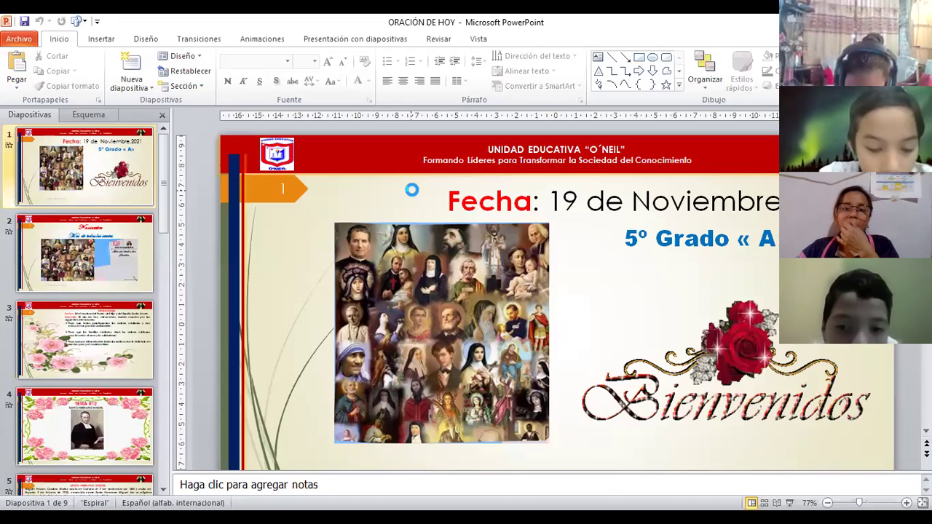
Start the ORACIÓN DE HOY slide show in PowerPoint from the first slide and advance to the third slide.
{"action": "key", "text": "F5"}
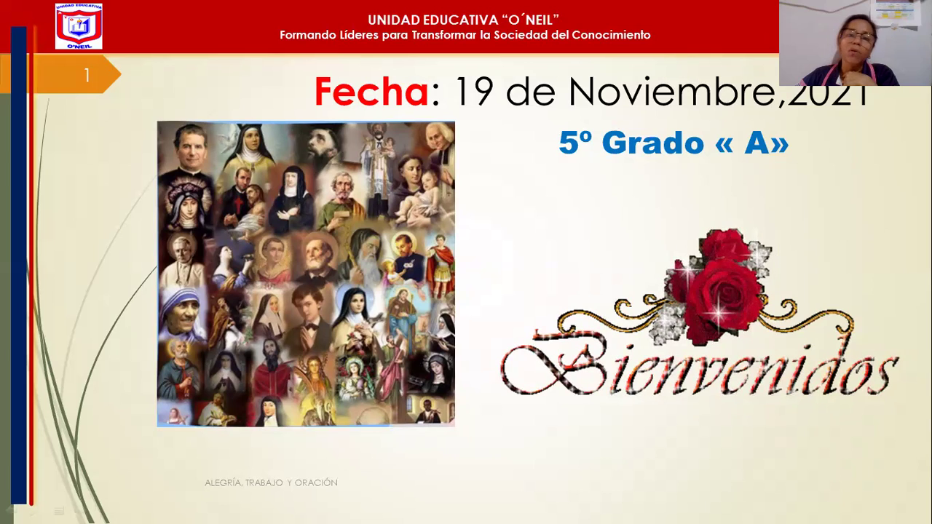
{"action": "left_click", "coordinate": [840, 210]}
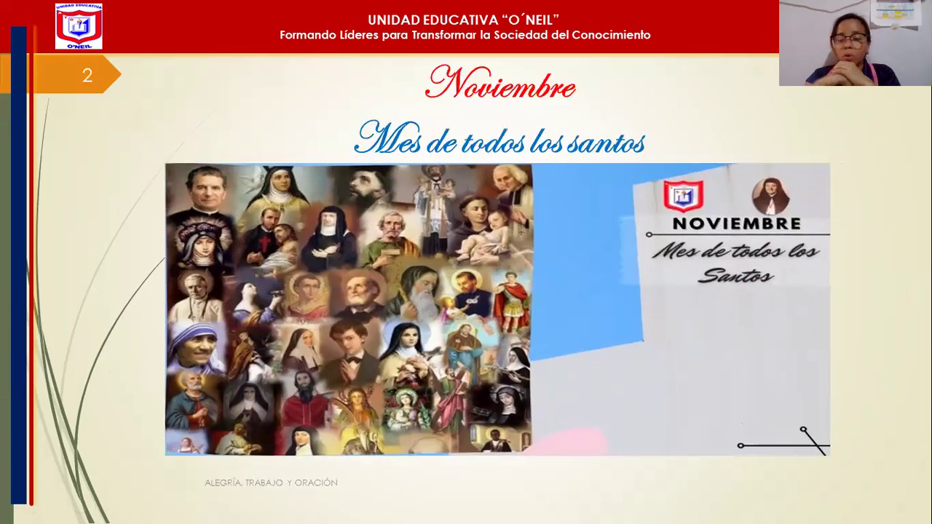
{"action": "key", "text": "Right"}
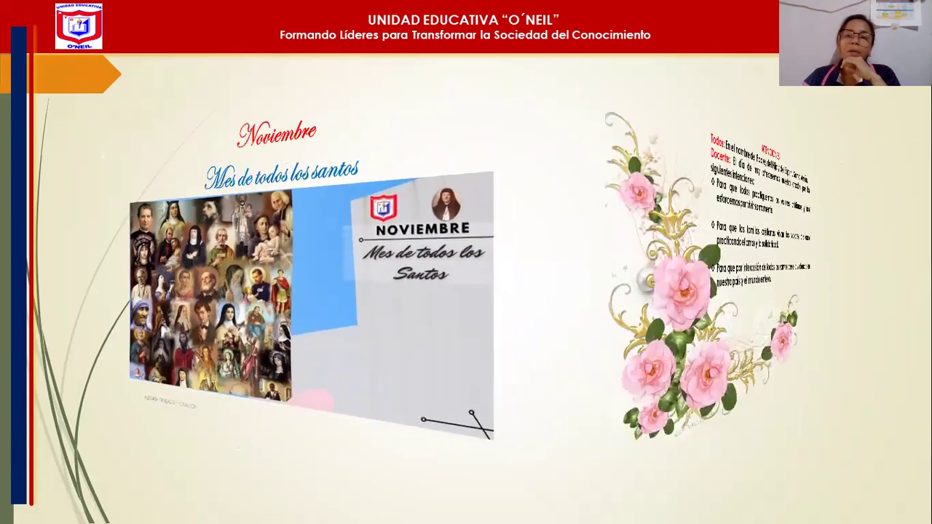